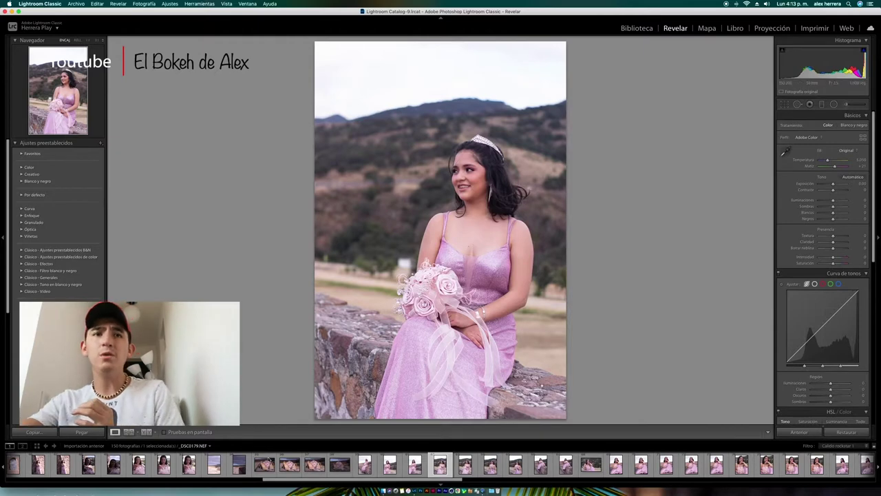
- Browse back to the aqueduct landscape _DSC0127 and inspect the people in the distance up close
left_click(239, 467)
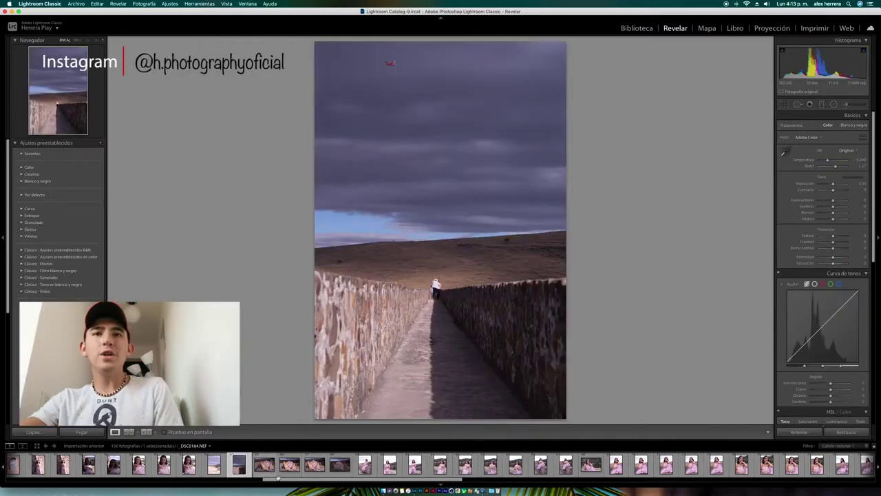
left_click_drag(216, 483, 92, 480)
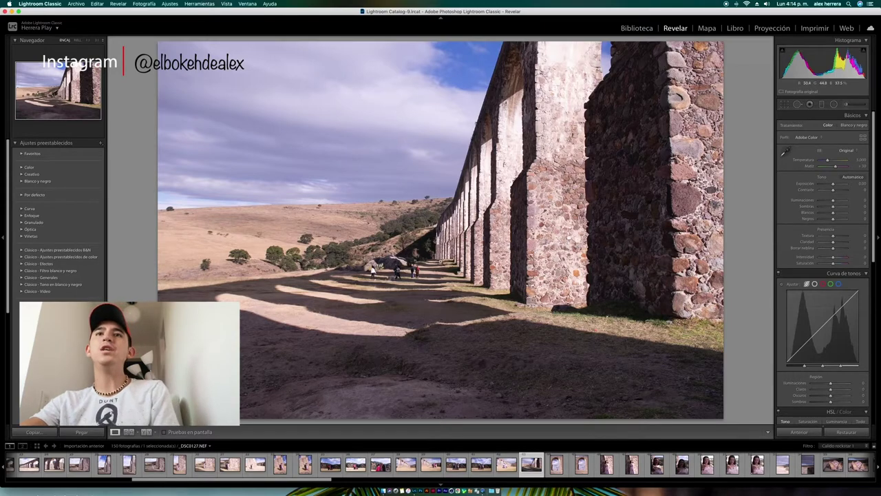
left_click(436, 259)
left_click_drag(448, 260, 761, 291)
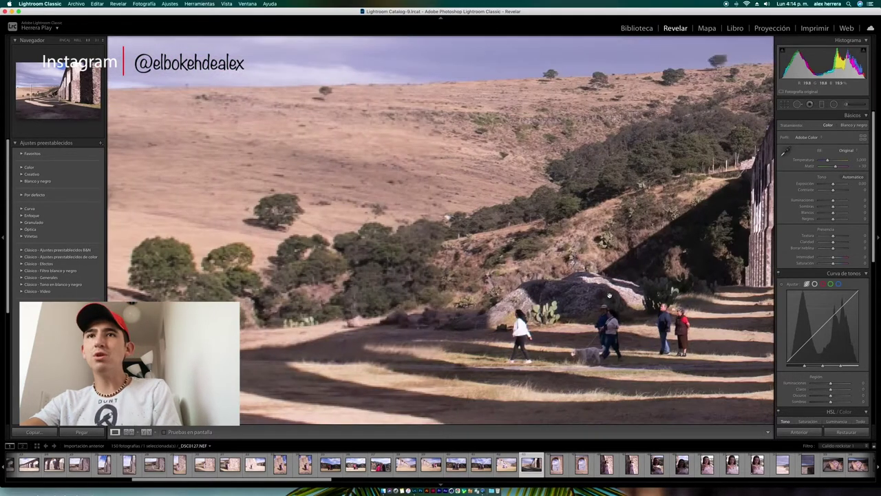
left_click(609, 296)
- Return to the portraits of the woman in the pink dress and open _DSC0176
left_click_drag(268, 480, 357, 477)
left_click(588, 466)
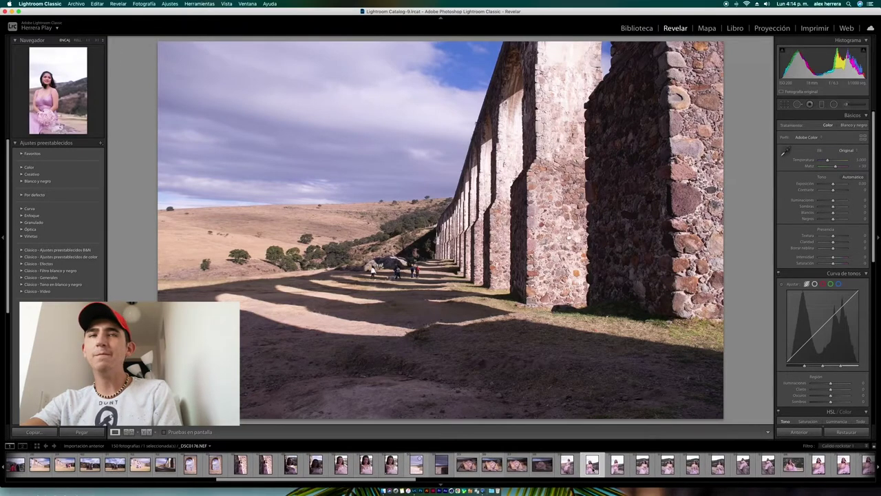
left_click_drag(410, 480, 456, 478)
scroll(416, 468, "right", 1)
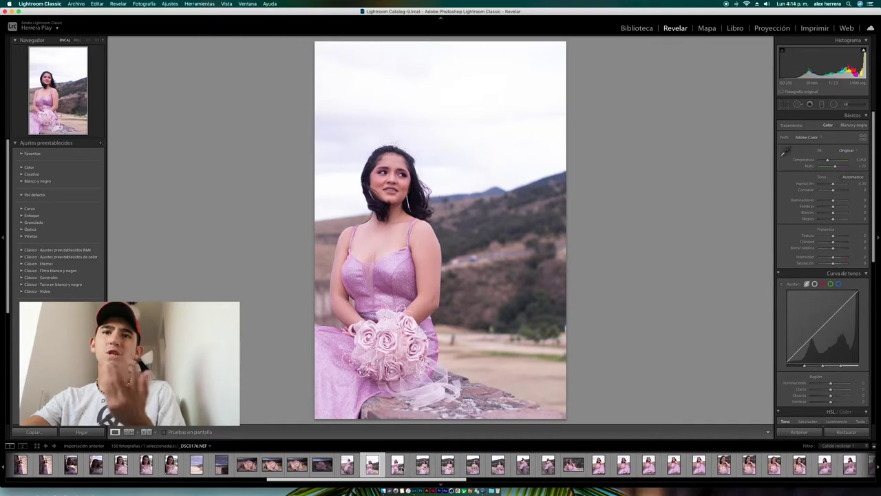
scroll(403, 468, "right", 1)
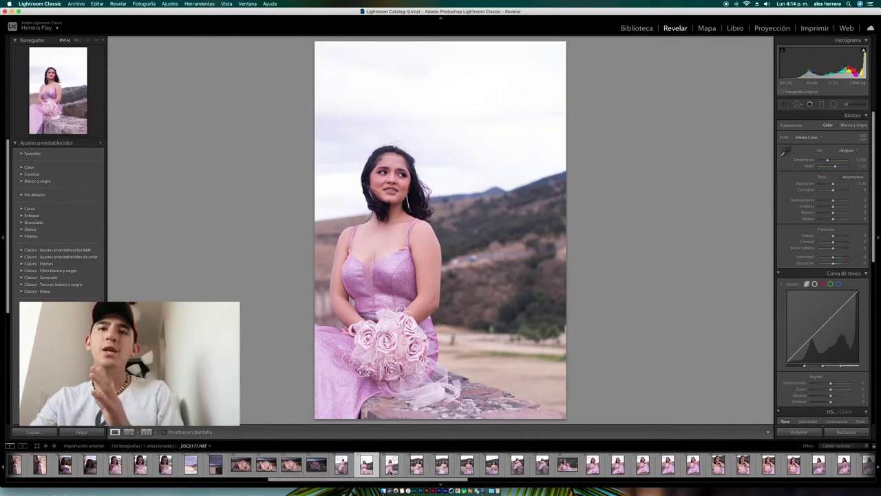
- Compare portrait _DSC0177 with _DSC0176 and delete _DSC0177 from disk
left_click(391, 466)
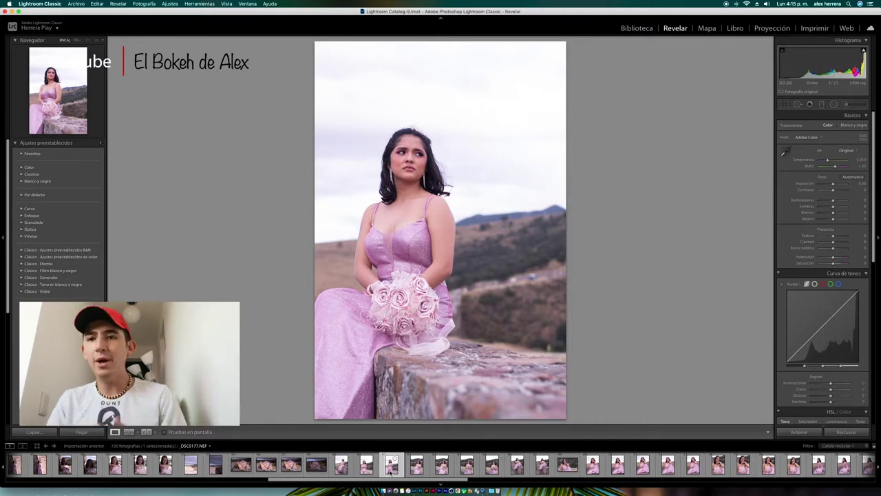
left_click(366, 465)
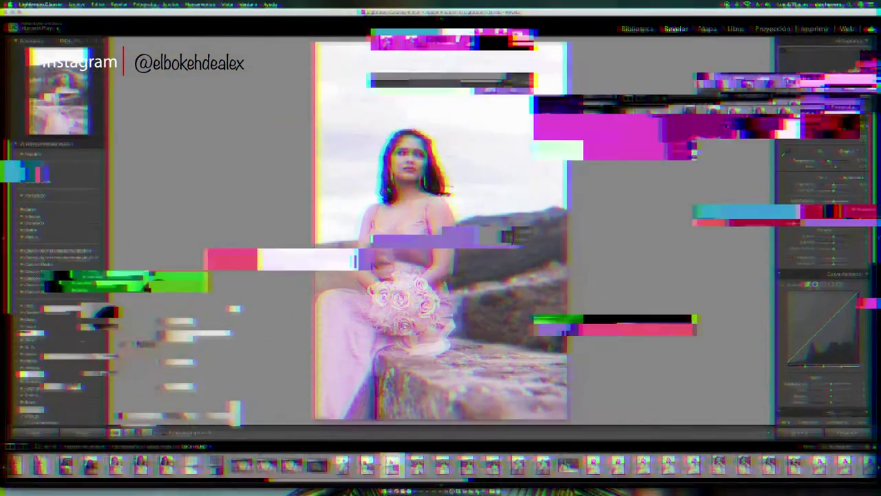
key("Left")
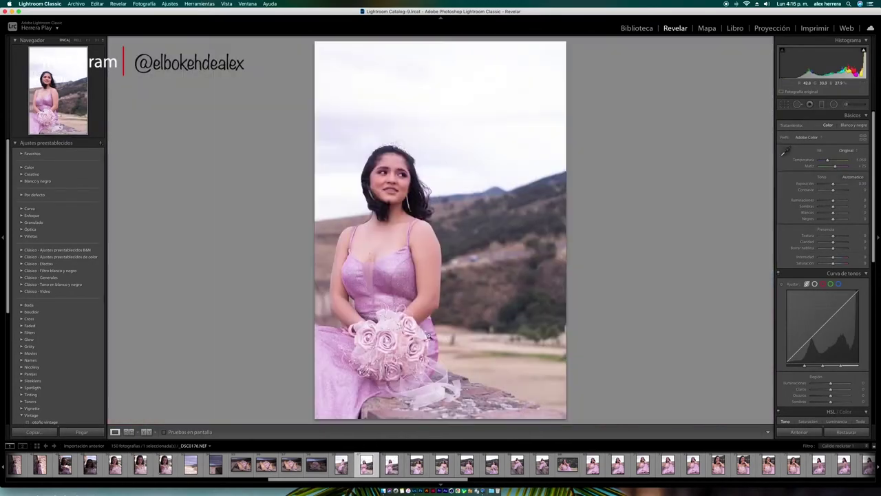
key("Right")
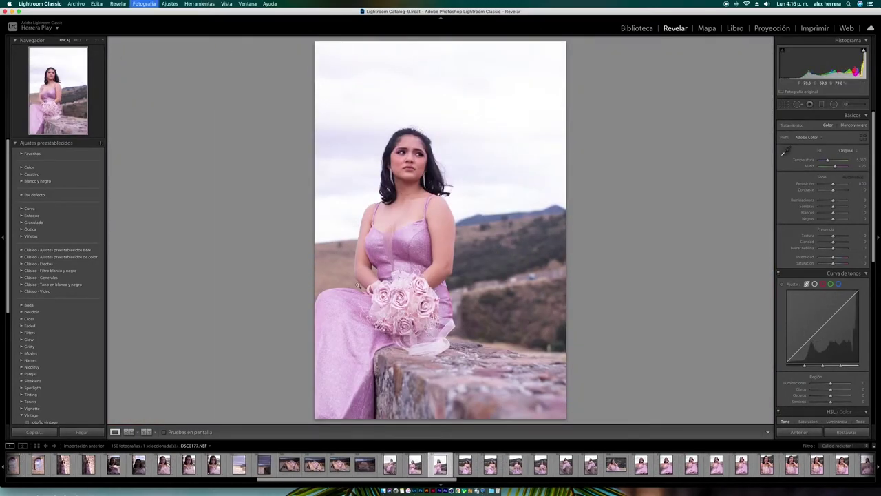
key("Delete")
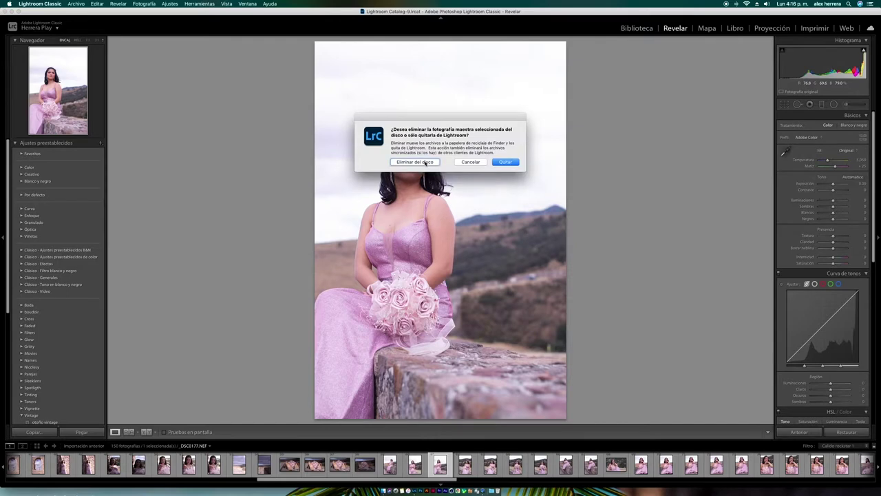
left_click(414, 162)
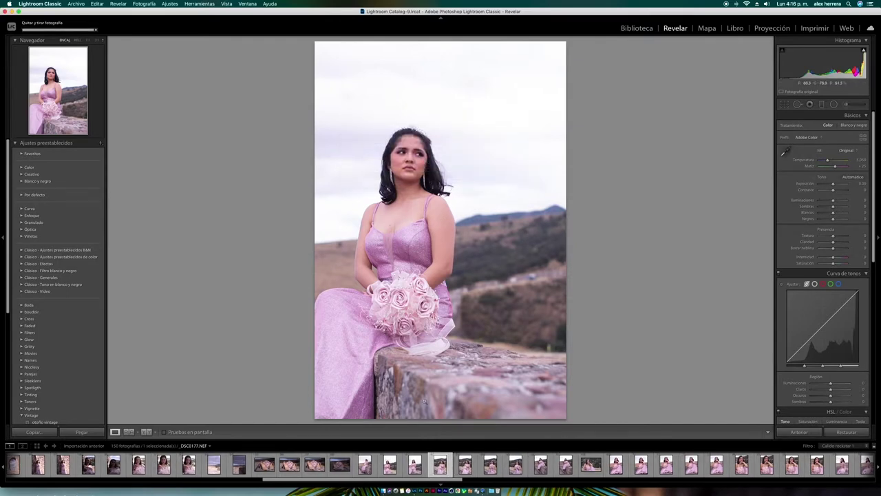
- Compare the remaining neighbouring portraits, ending on the seated tiara shot _DSC0179
key("Left")
key("Left")
key("Right")
key("Right")
key("Left")
key("Left")
key("Right")
- Compare the face in _DSC0179 and _DSC0180 up close and delete _DSC0180 from disk
left_click_drag(470, 182, 459, 422)
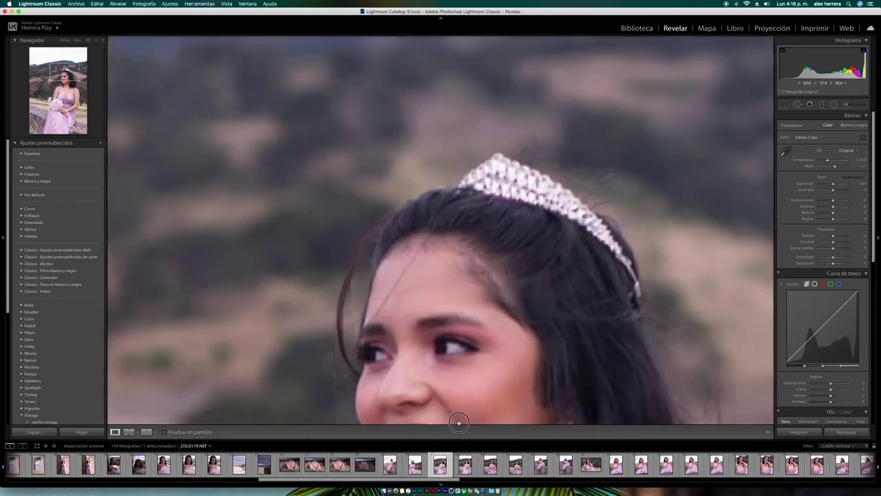
key("Right")
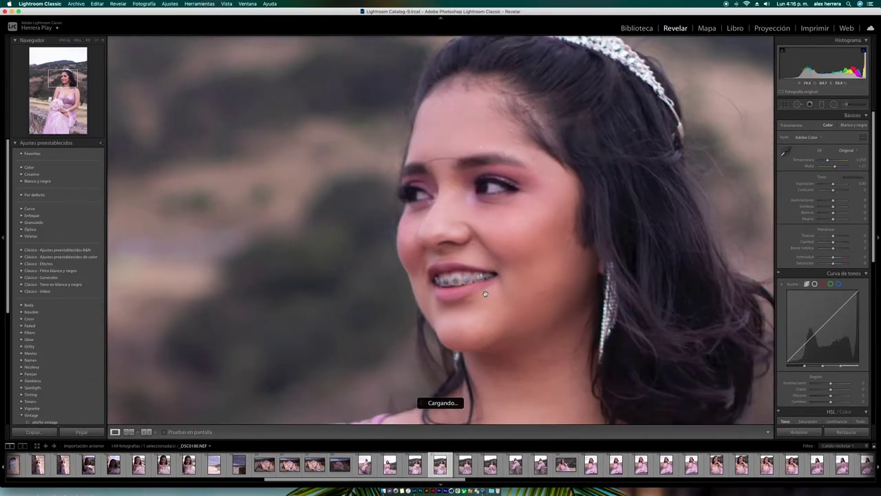
key("Left")
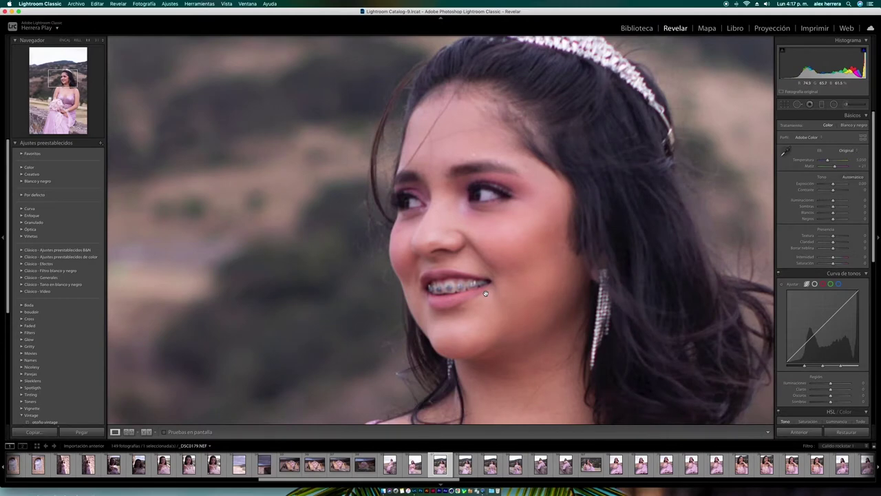
key("Right")
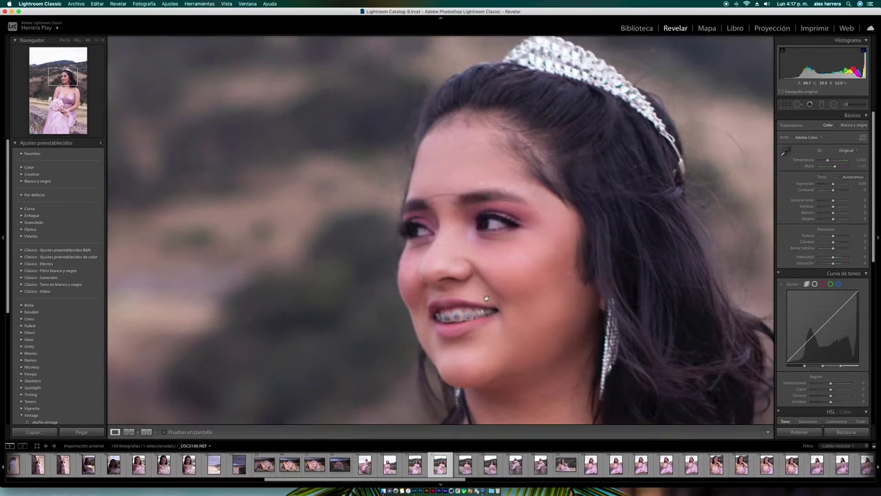
key("Delete")
key("Return")
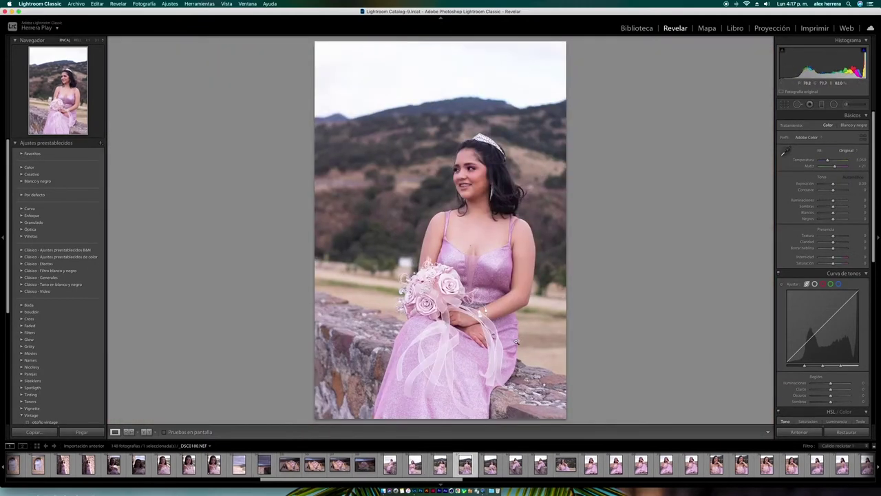
- Delete two more near-duplicate portraits that follow _DSC0180 from disk
key("Delete")
key("Return")
key("Right")
key("Delete")
key("Return")
- Compare the neighbouring portraits and delete _DSC0186, the seated pose with the bouquet and raised hand, from disk
key("Left")
key("Right")
key("Right")
key("Delete")
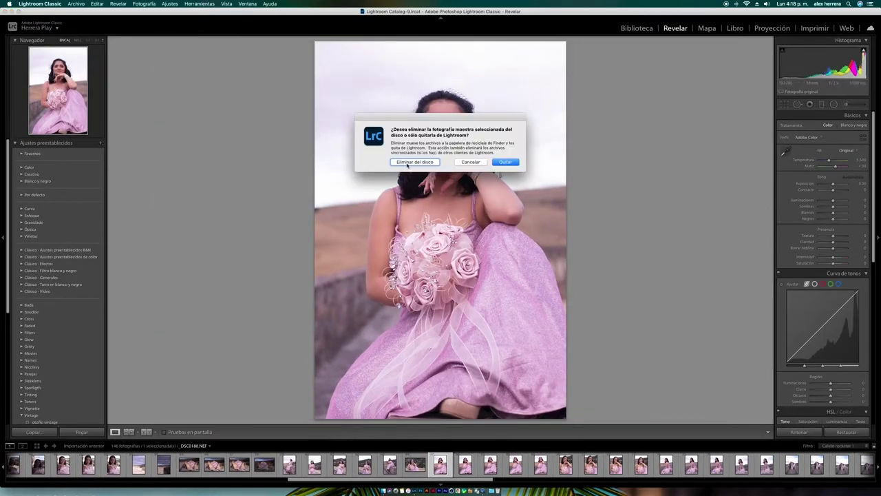
key("Return")
- Delete the similar hand-on-chin portraits _DSC0189 and _DSC0188 from disk
key("Left")
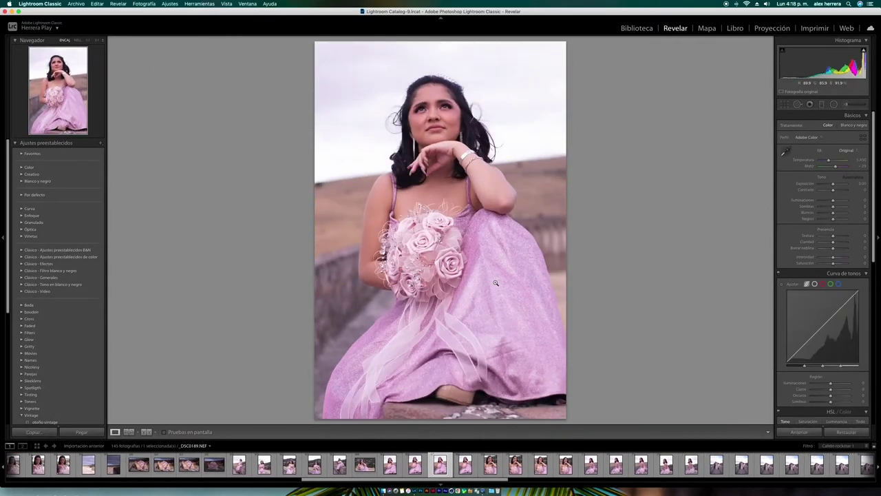
key("Left")
key("Delete")
key("Return")
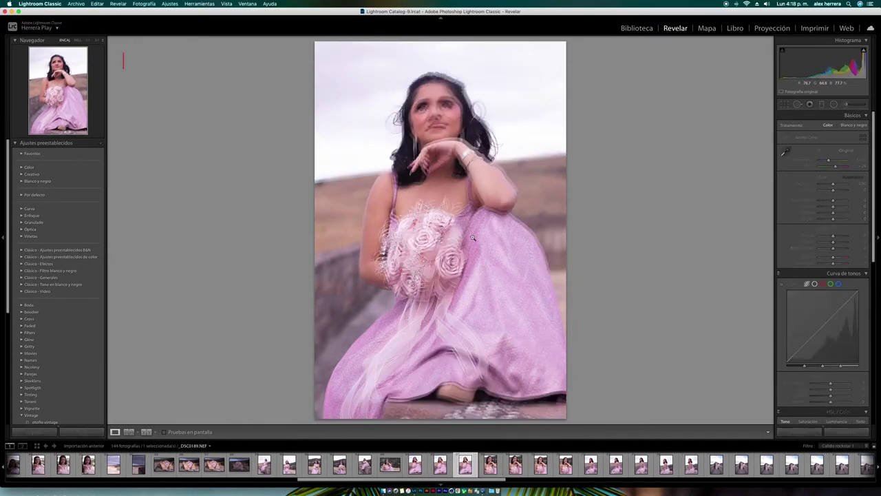
key("Delete")
key("Return")
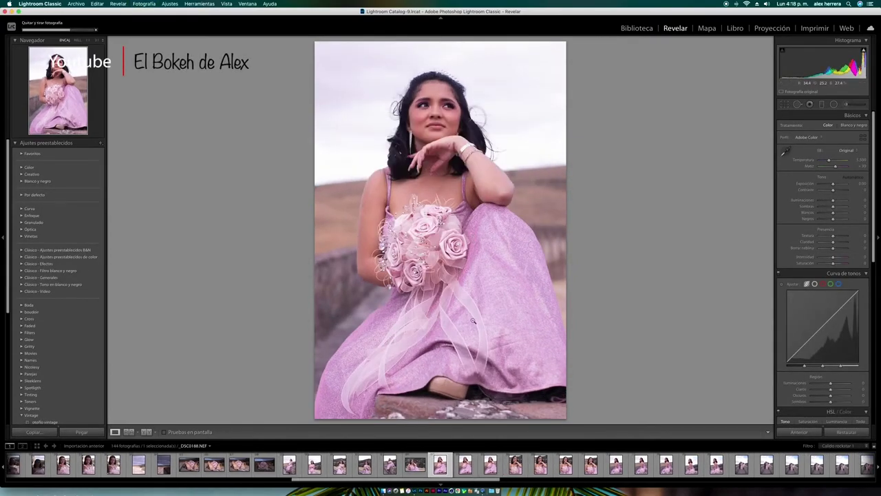
key("Delete")
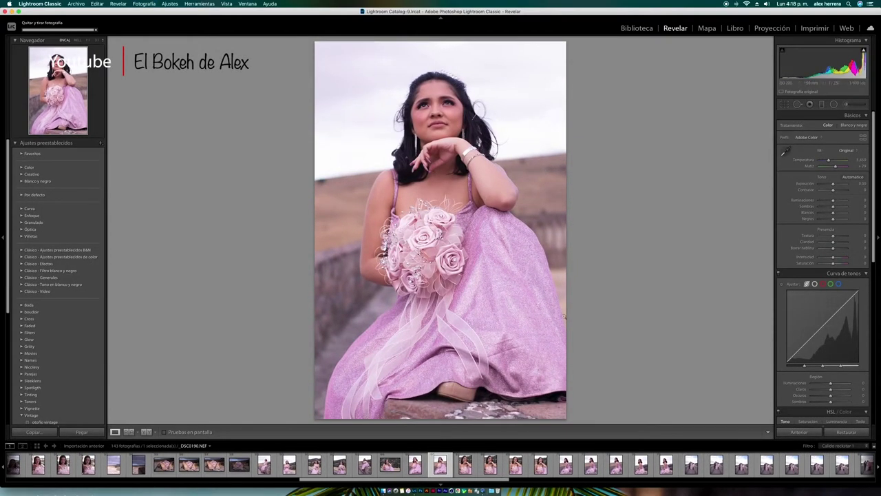
- Compare _DSC0190 with its neighbour, delete the surplus shots before _DSC0193 from disk, and move on to _DSC0193
key("Right")
key("Left")
key("Delete")
key("Return")
key("Right")
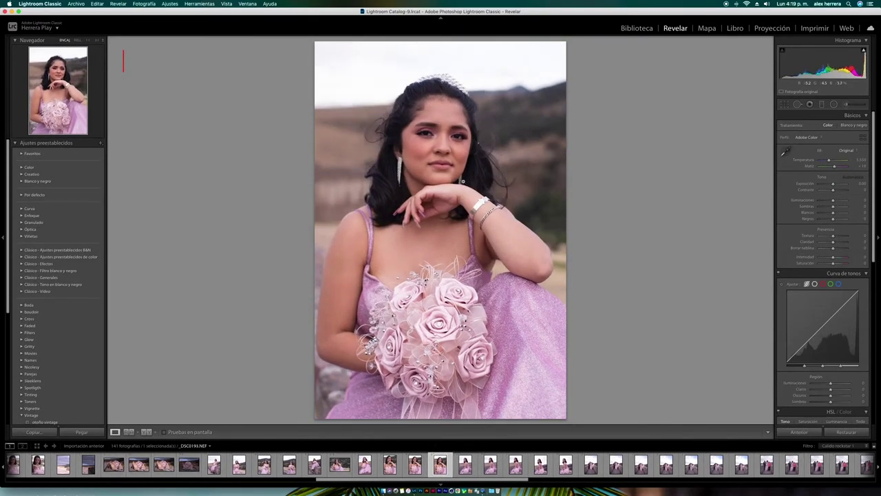
- Delete a surplus portrait after _DSC0193 and the side-seated shot _DSC0196 from disk
key("Right")
key("Delete")
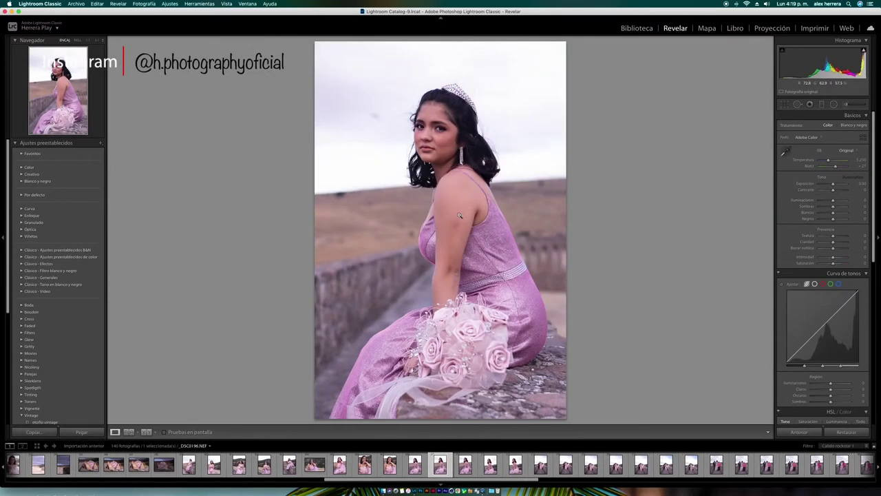
key("Right")
key("Delete")
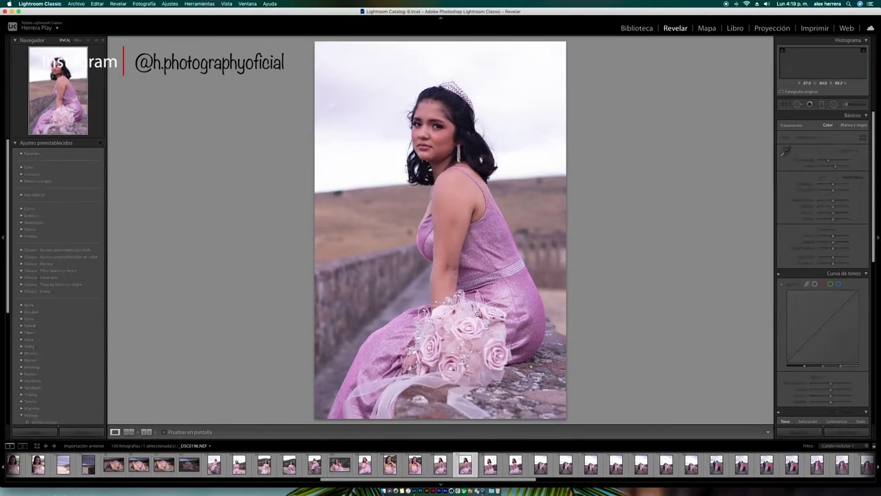
- Inspect the sky of _DSC0197 up close, compare it with the following shots, and delete _DSC0197 from disk
key("Right")
left_click(331, 108)
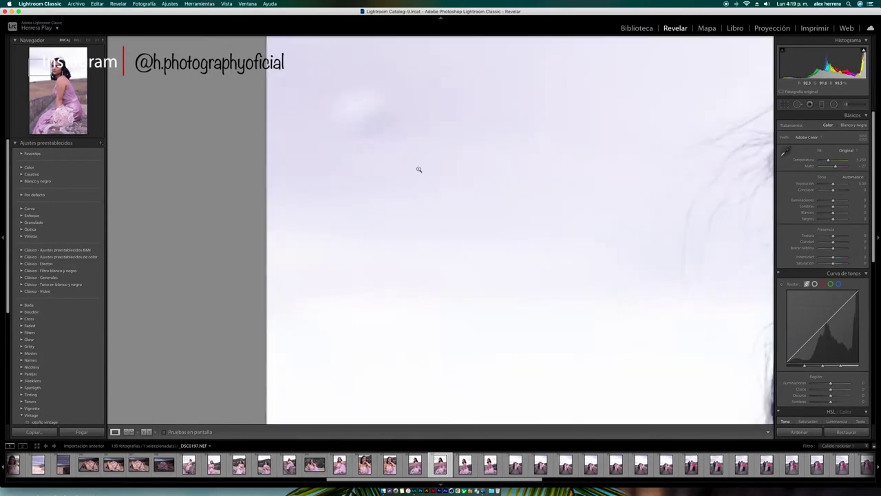
left_click(421, 173)
key("Right")
key("Right")
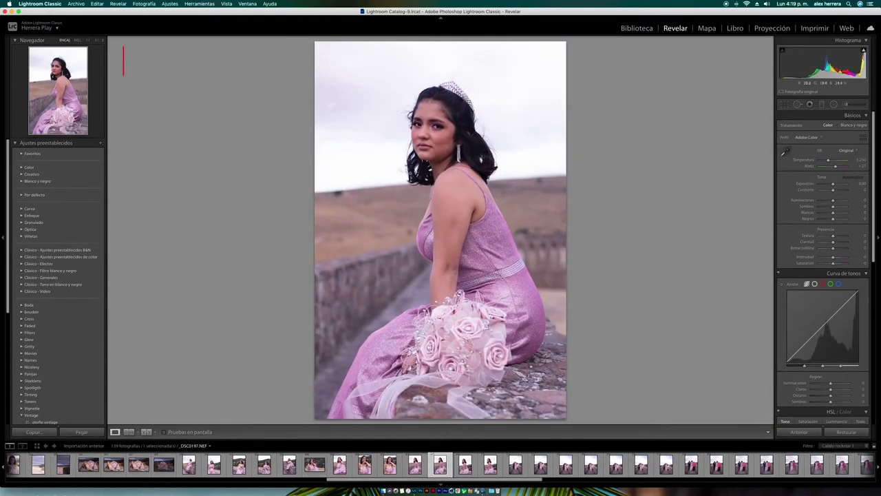
key("Right")
key("Delete")
key("Return")
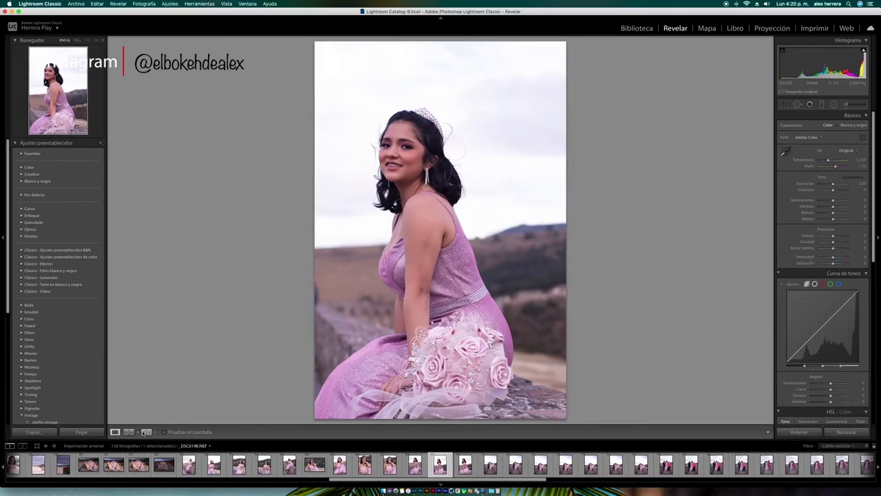
- Switch to the side-by-side reference view and set _DSC0199 as the reference photo
key("shift+r")
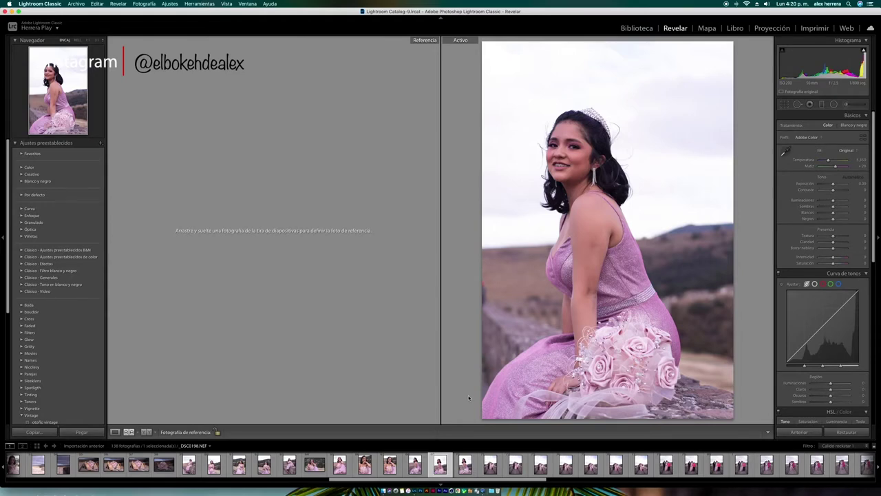
key("Return")
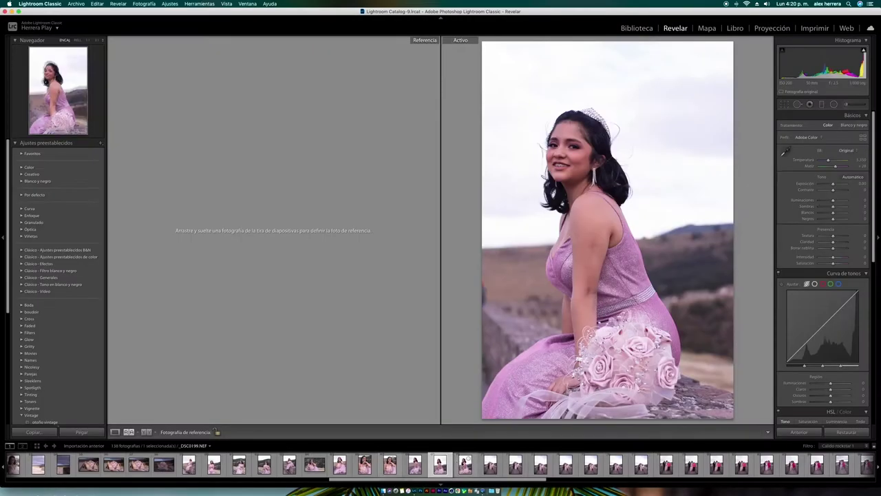
left_click(464, 463)
left_click_drag(464, 463, 328, 282)
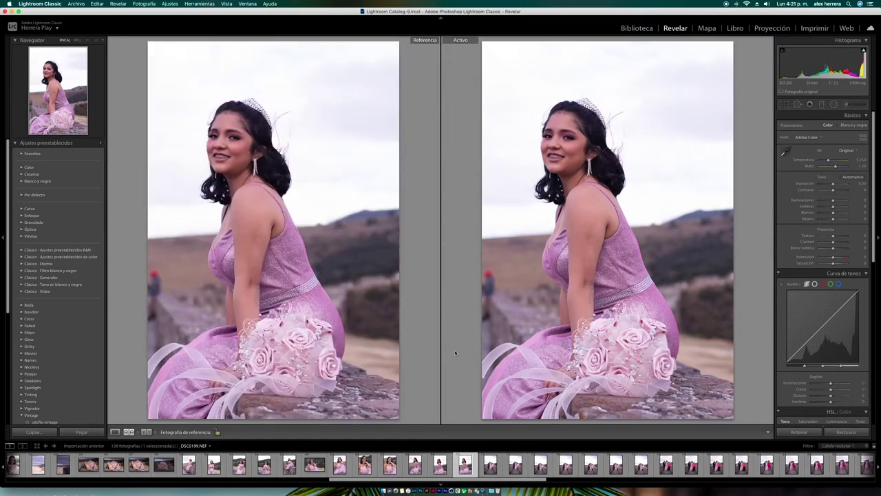
- Compare the faces in the reference and active photos up close, and delete _DSC0198 from disk
left_click(563, 146)
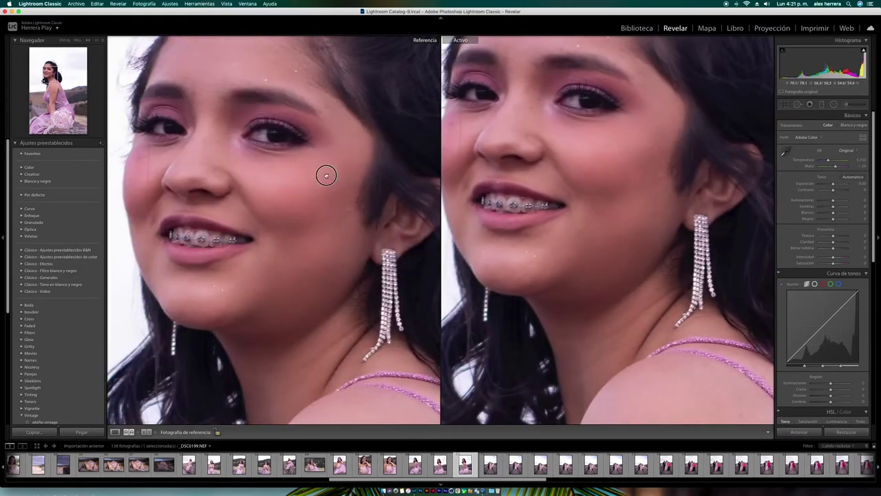
left_click(322, 173)
key("BackSpace")
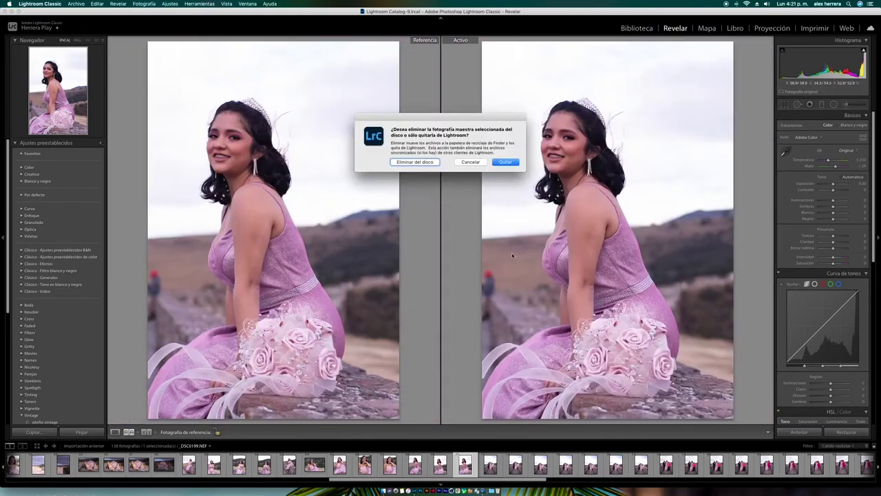
key("Return")
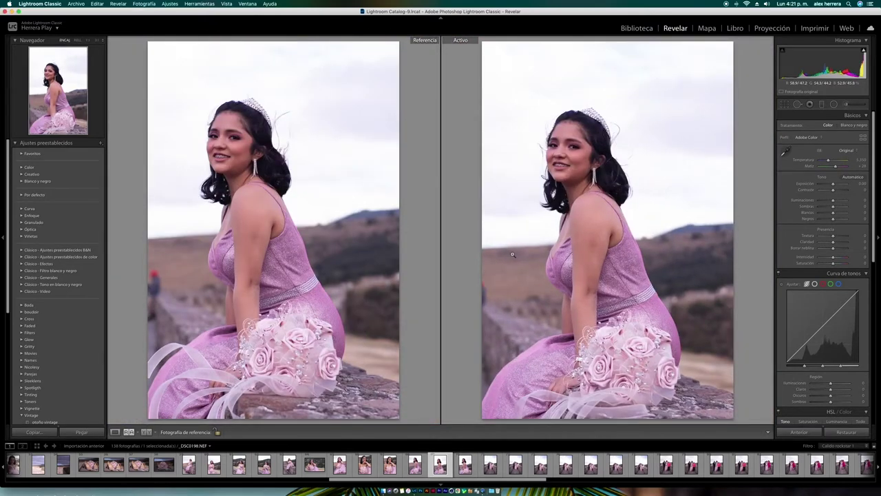
key("BackSpace")
left_click(417, 167)
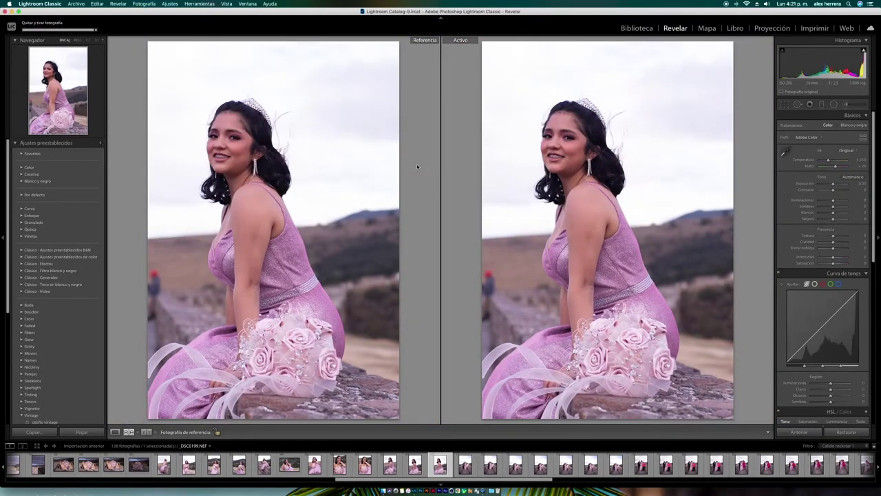
- Return to the single-photo view and inspect the faces in the group shot _DSC0200 up close
left_click(116, 431)
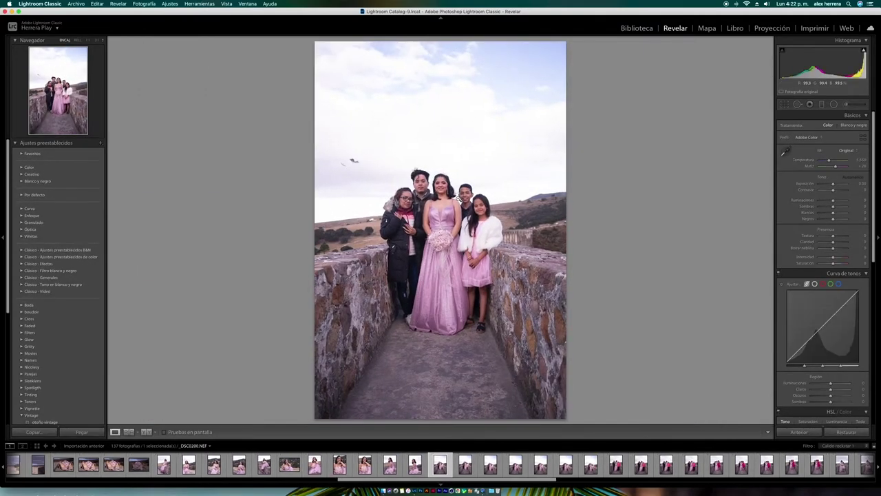
left_click(444, 198)
left_click_drag(509, 251, 506, 250)
key("Right")
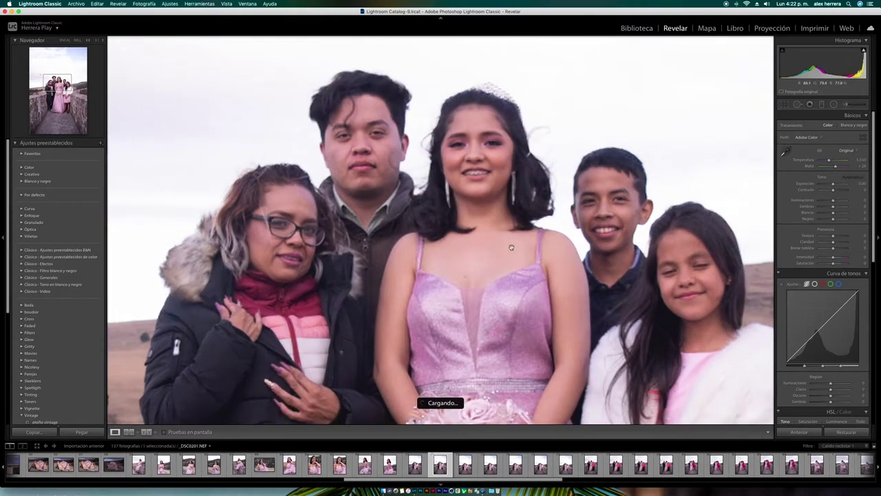
- Delete the weaker group shots after _DSC0200, including _DSC0201 and _DSC0203, from disk
key("Right")
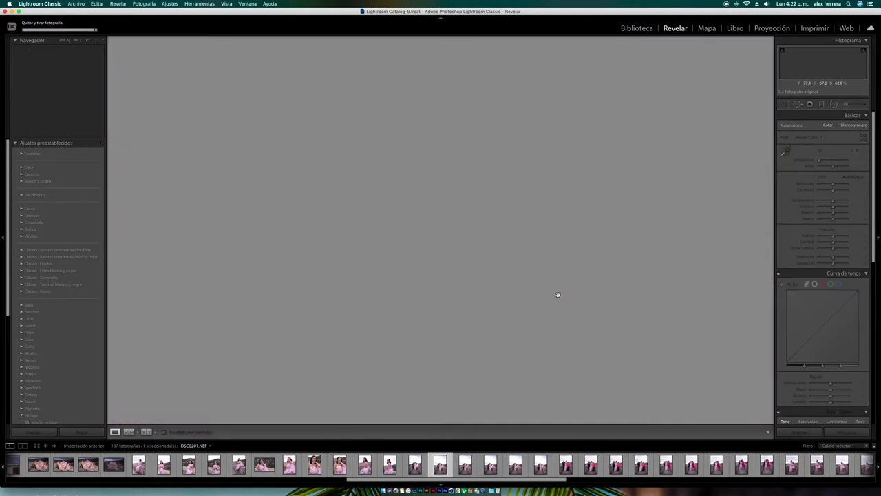
key("Delete")
key("Return")
key("Right")
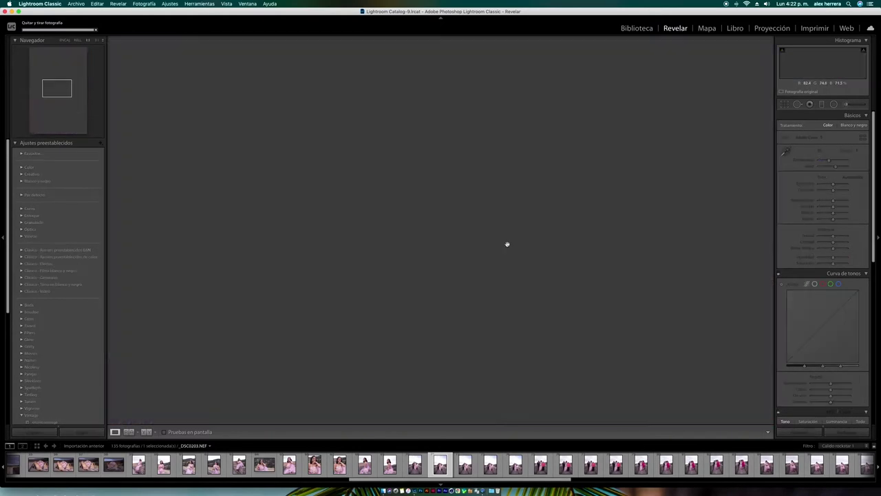
key("Delete")
key("Return")
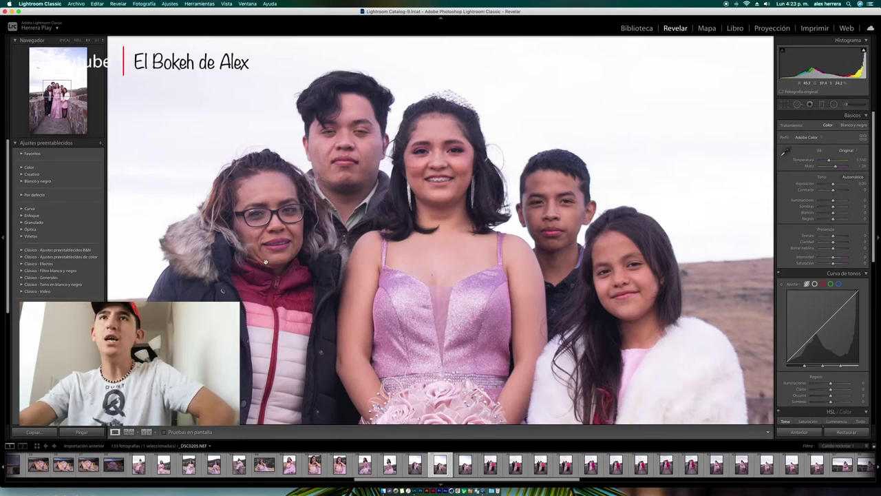
- Examine the faces and background of the group shot _DSC0205 up close and delete the photo from disk
key("v")
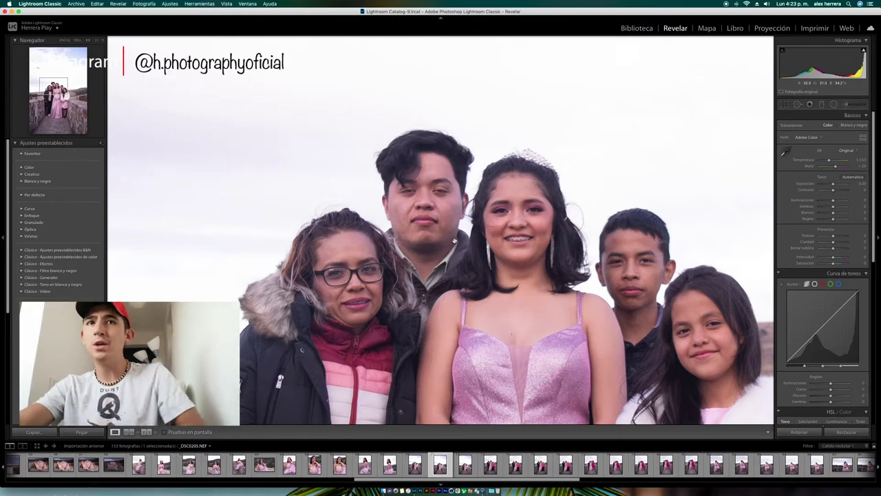
left_click_drag(606, 293, 548, 191)
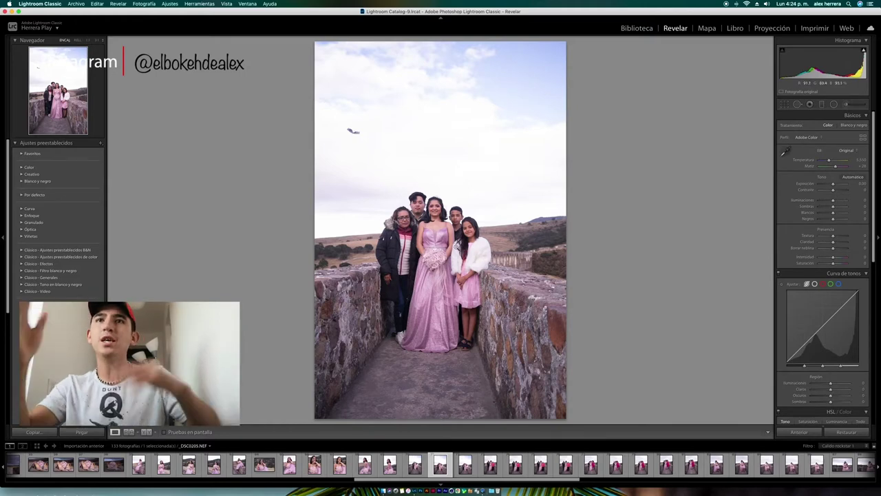
left_click(520, 251)
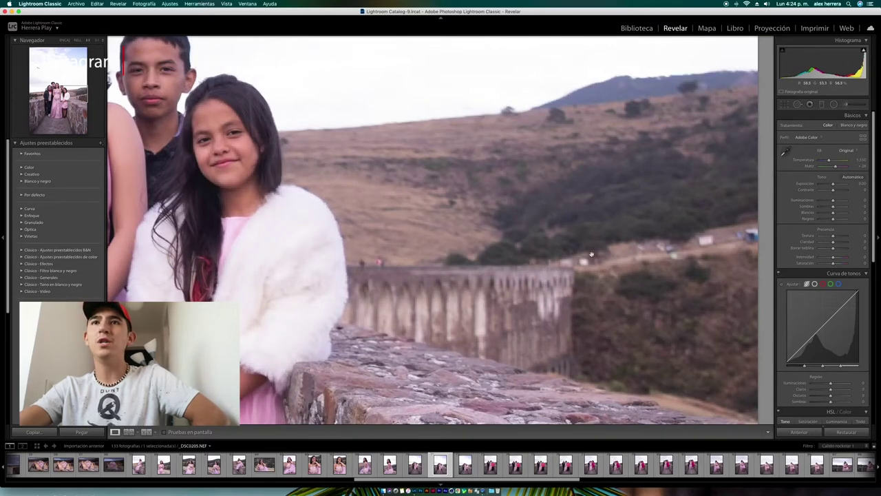
left_click(557, 242)
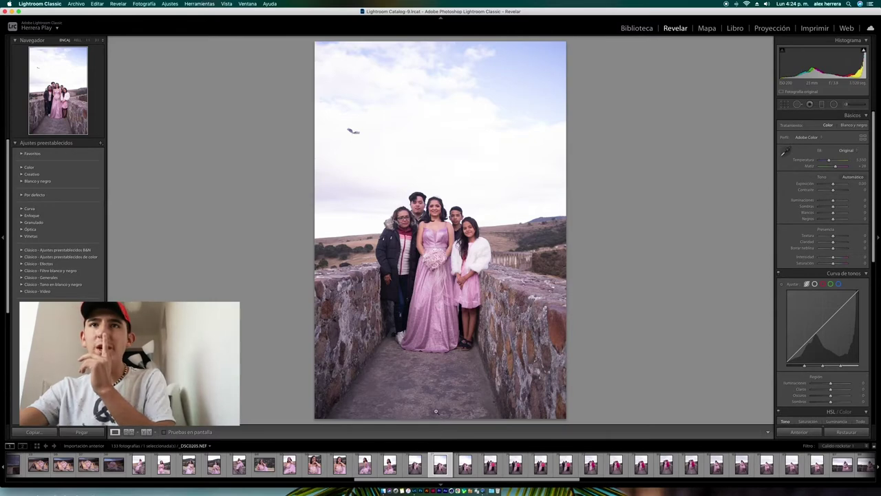
left_click(441, 213)
left_click_drag(441, 212, 519, 229)
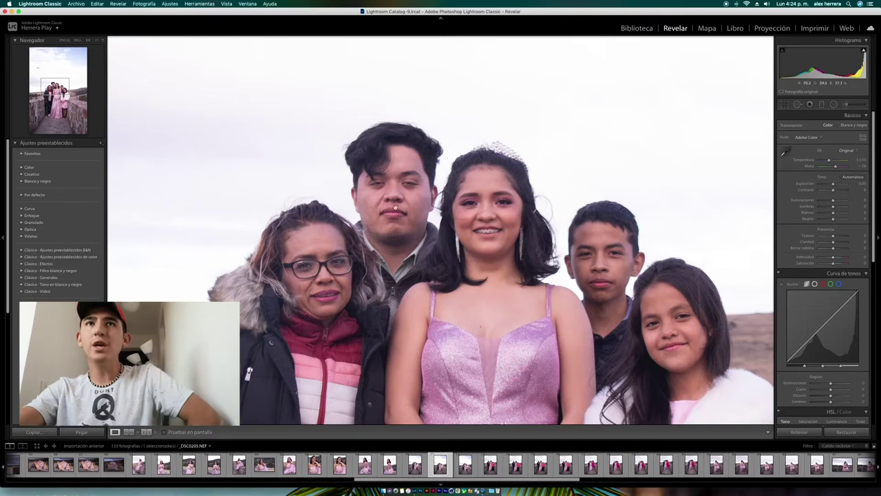
key("Delete")
key("Return")
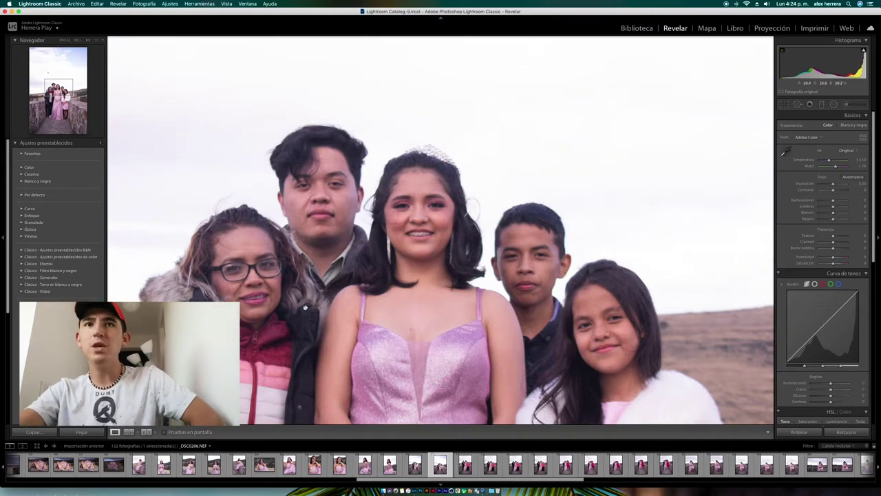
- Check the faces in _DSC0206 up close and delete the surplus group shots between _DSC0206 and _DSC0210 from disk
left_click_drag(441, 313, 476, 298)
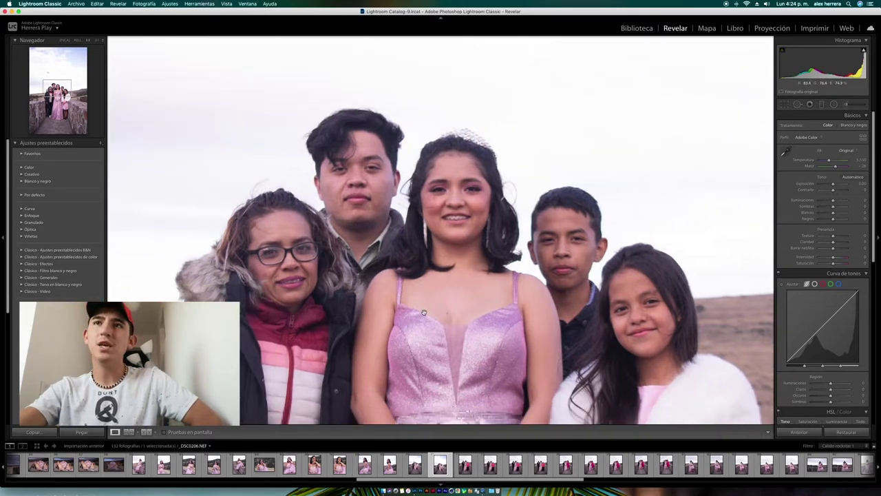
left_click(483, 331)
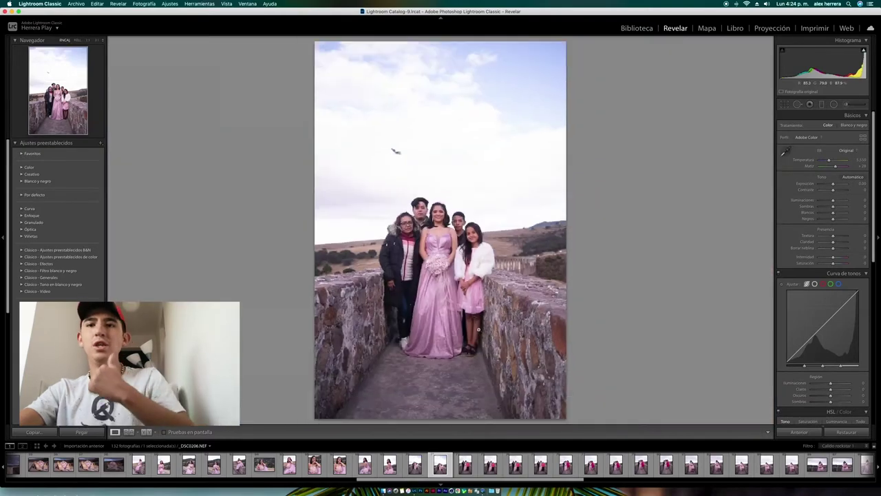
left_click(448, 232)
key("BackSpace")
key("BackSpace")
left_click(417, 161)
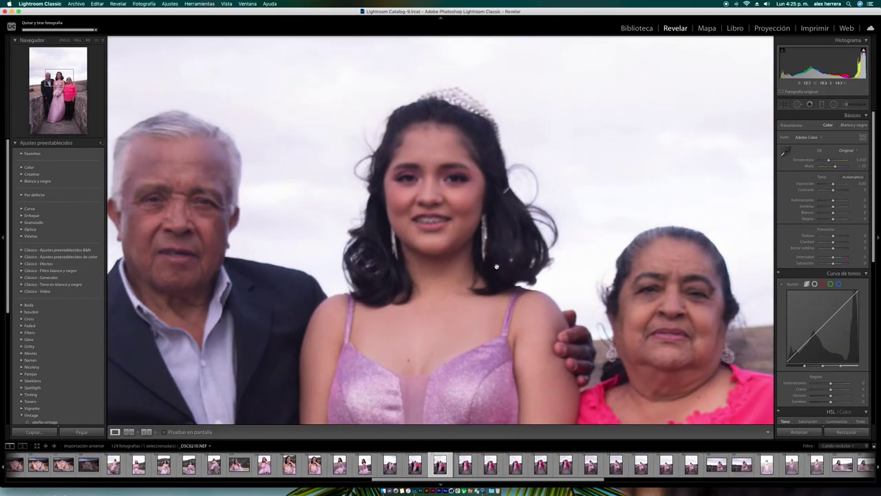
- Compare the faces in the three-person shots _DSC0212, _DSC0213 and _DSC0214 up close and delete a weaker duplicate from disk
key("Right")
key("Right")
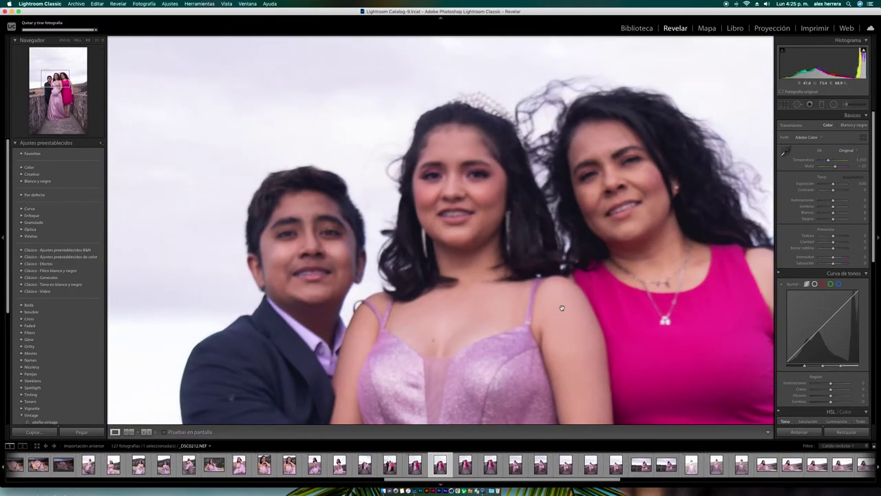
key("Right")
key("Right")
left_click(571, 206)
left_click(472, 178)
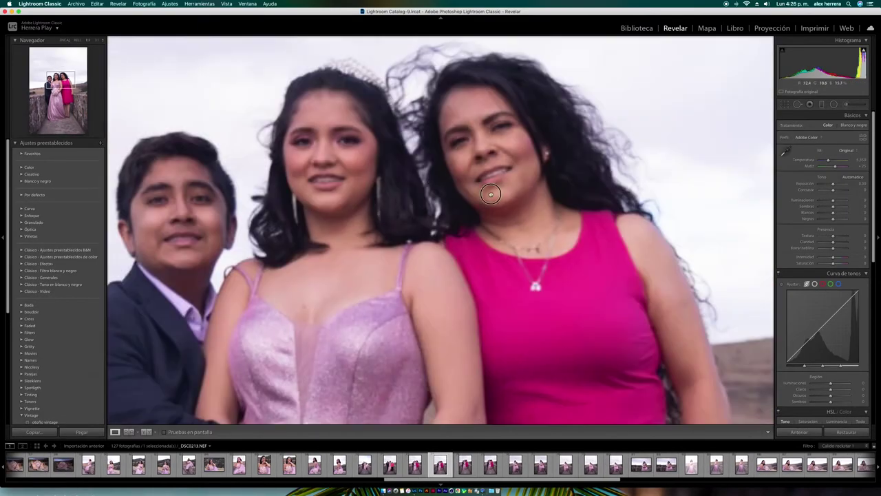
left_click_drag(460, 296, 489, 205)
key("Left")
left_click(547, 296)
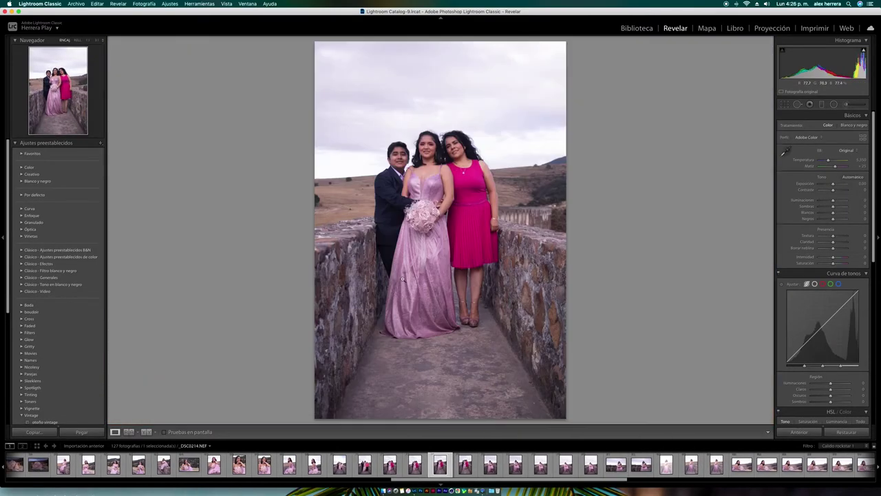
key("Left")
key("BackSpace")
key("Return")
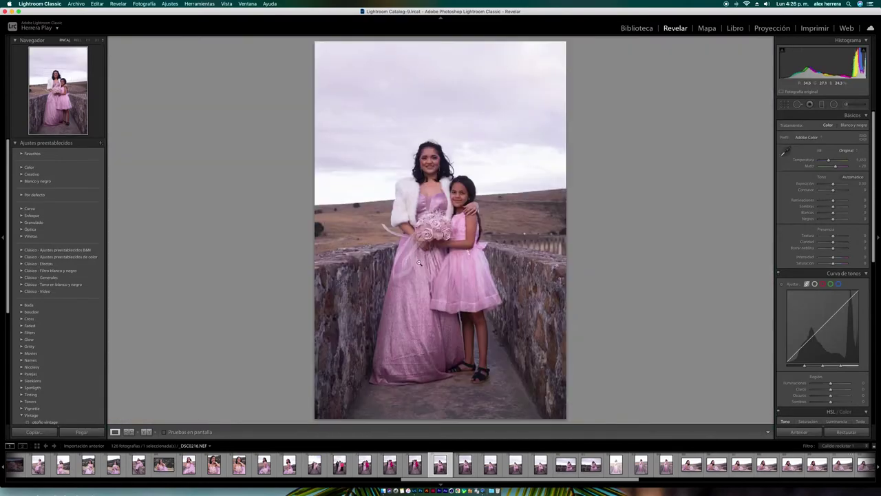
- Check the faces in _DSC0216 up close and review the following portraits up to _DSC0225
left_click(431, 168)
left_click(450, 158)
key("Right")
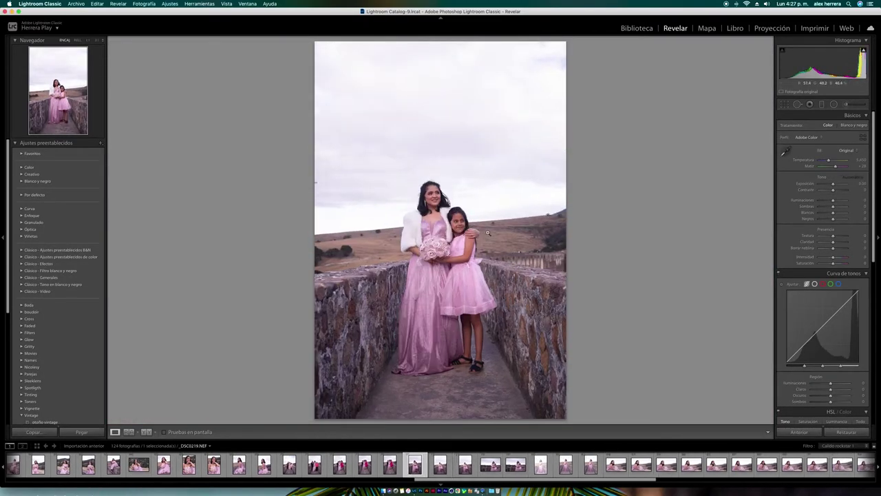
key("Right")
key("Right")
key("Right")
key("Right")
key("Right")
key("Right")
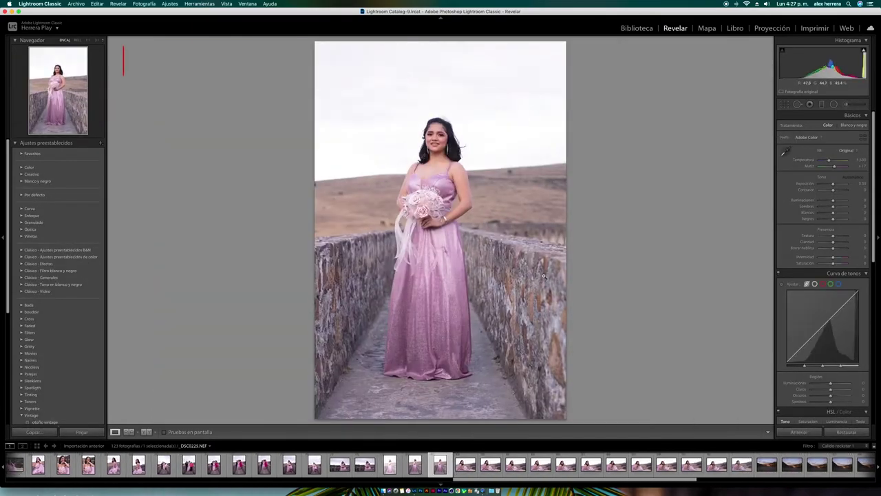
- Delete the weaker standing bouquet portraits around _DSC0225 from disk, keeping one of them
key("Left")
key("Left")
key("alt+BackSpace")
key("Right")
key("alt+BackSpace")
key("Right")
- Delete the surplus landscape-format portraits at the stone wall before _DSC0230 from disk
key("BackSpace")
left_click(417, 161)
key("BackSpace")
left_click(427, 161)
key("BackSpace")
left_click(426, 161)
key("Left")
key("alt+BackSpace")
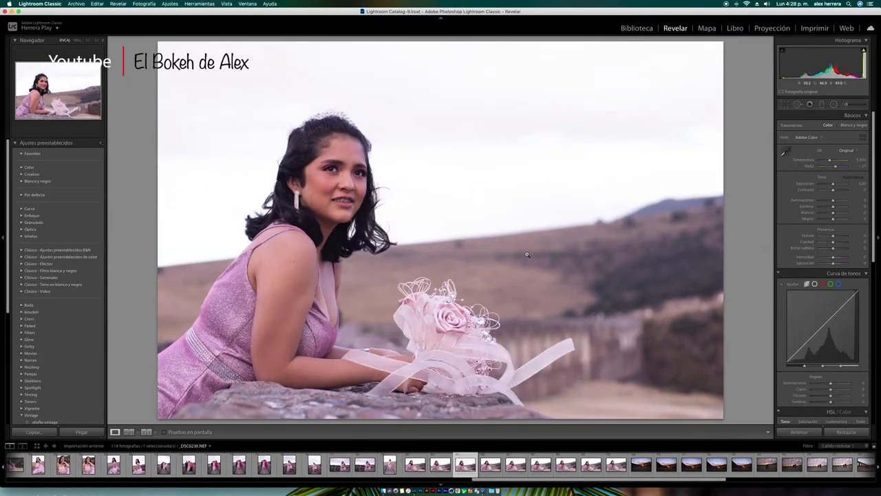
- Look through the wall portraits following _DSC0230 and delete the remaining near-duplicates from disk
key("Right")
key("Right")
key("Right")
key("Right")
key("alt+BackSpace")
key("Left")
key("Delete")
key("Return")
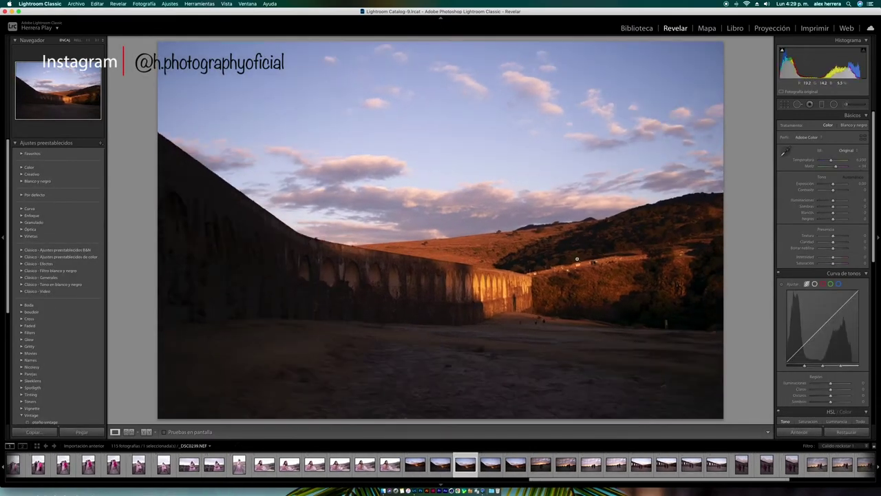
- Go through the sunset aqueduct and group shots from _DSC0239 to _DSC0247 and delete the surplus ones from disk
key("Right")
key("Right")
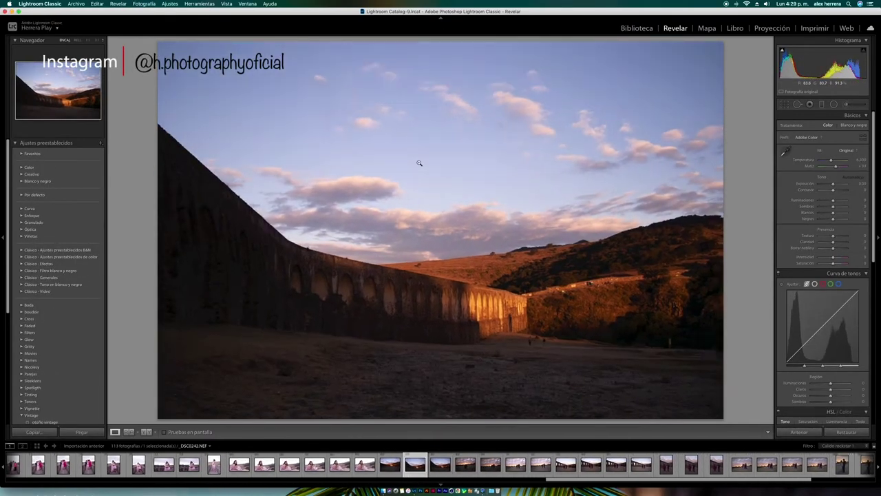
key("Right")
key("Right")
key("Right")
key("Right")
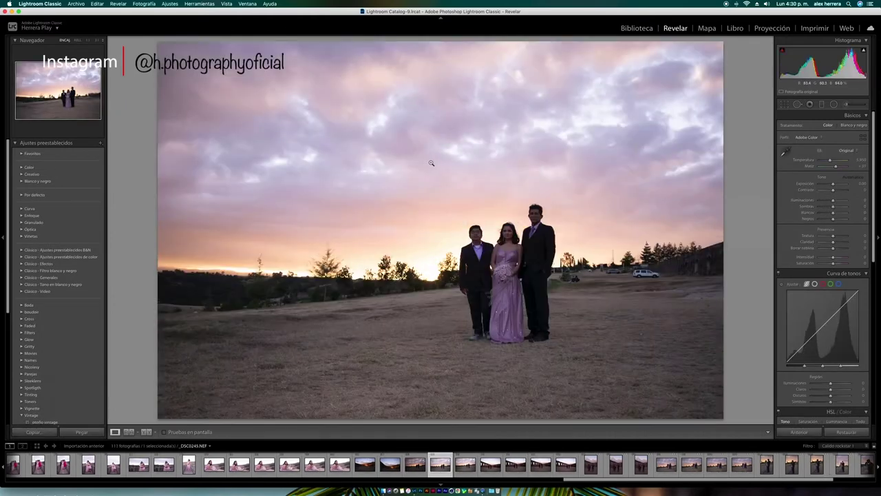
key("Right")
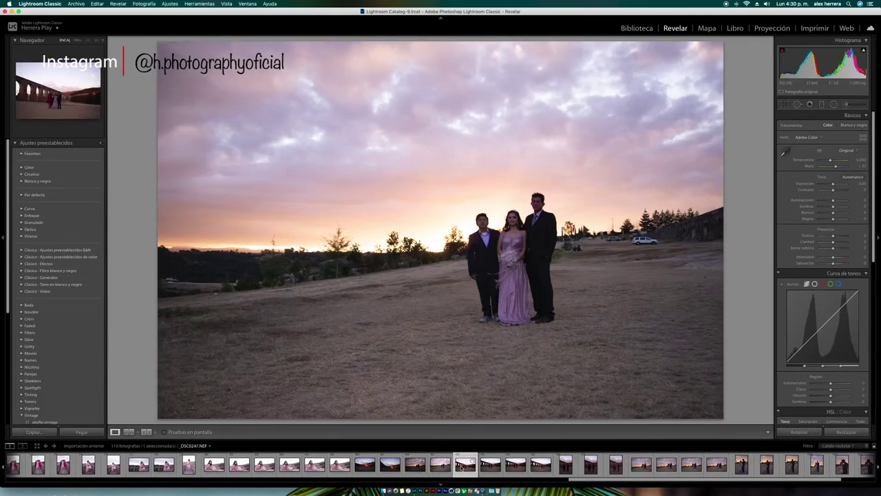
key("super+alt+shift+Delete")
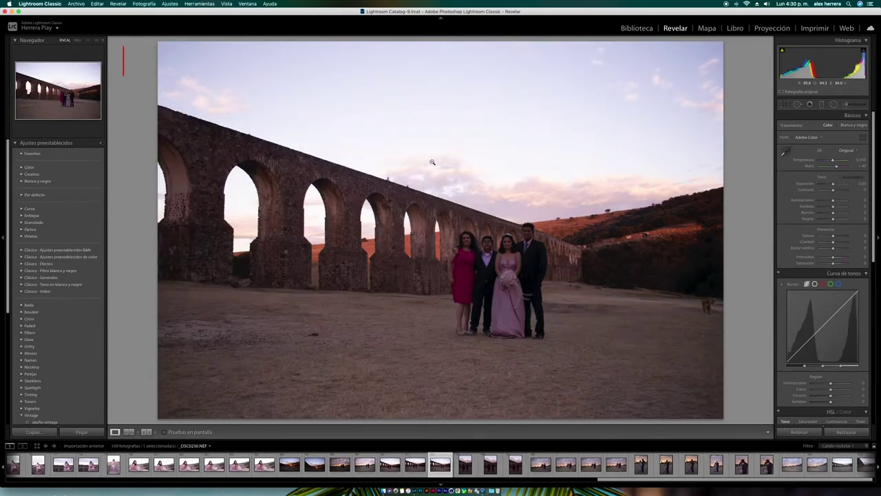
- Compare the family shots in front of the aqueduct from _DSC0250 to _DSC0254 and delete the weaker ones from disk
key("Left")
key("Right")
key("Right")
key("Right")
key("super+alt+shift+Delete")
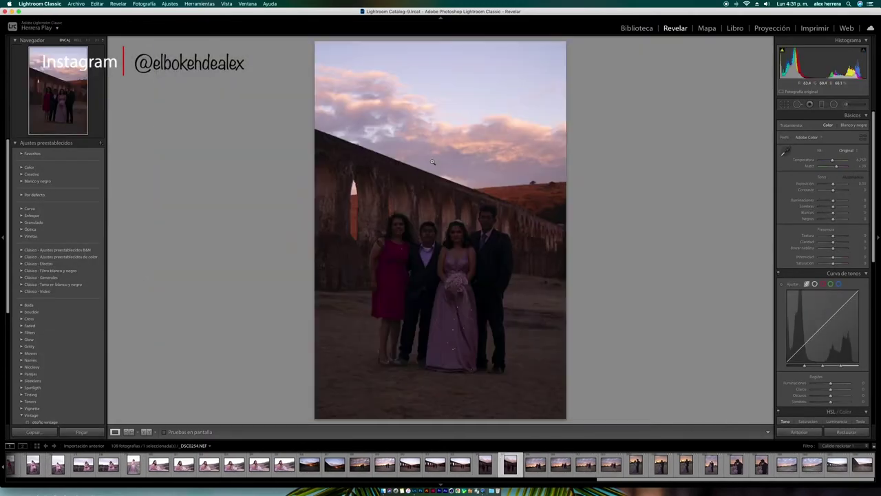
key("super+alt+shift+Delete")
- Check the faces in the sunset family shot _DSC0255 up close and review the following photos up to _DSC0264
left_click(558, 211)
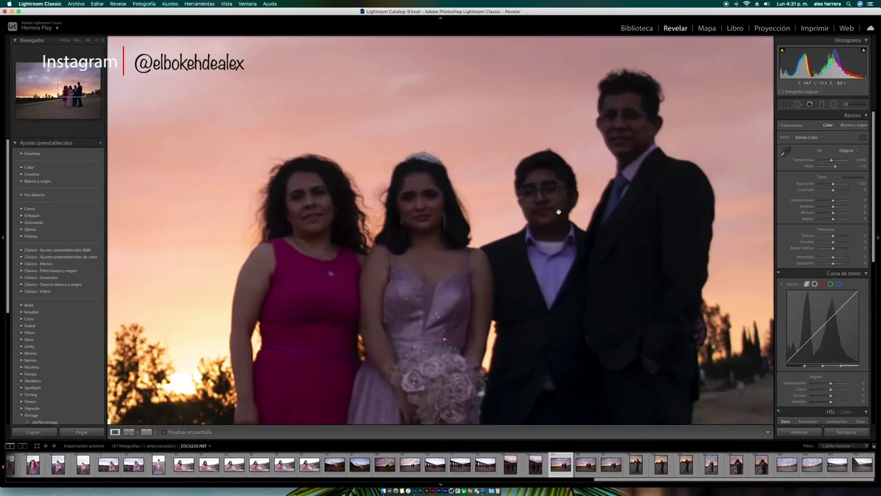
key("Right")
left_click(475, 203)
key("Right")
key("Right")
key("Right")
key("Right")
key("Right")
key("Right")
key("Right")
key("Right")
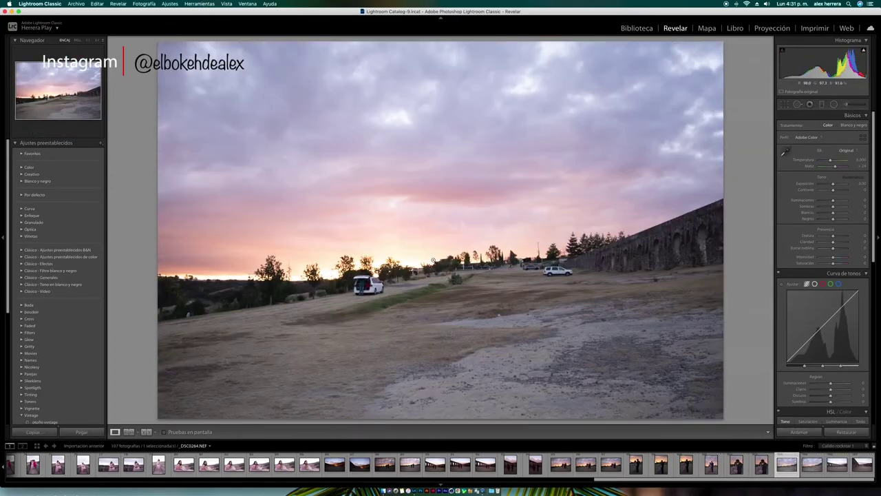
- Delete a surplus empty-landscape shot after _DSC0264 from disk and continue past _DSC0266
key("Right")
key("Delete")
left_click(406, 163)
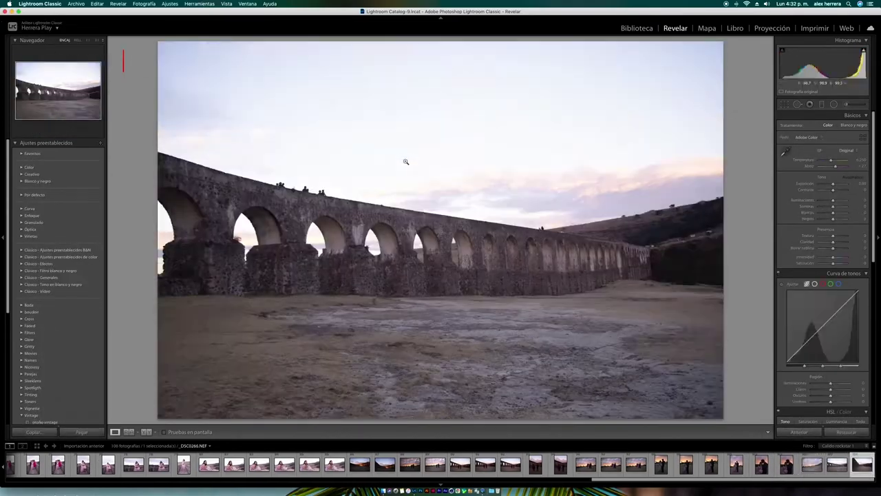
key("Right")
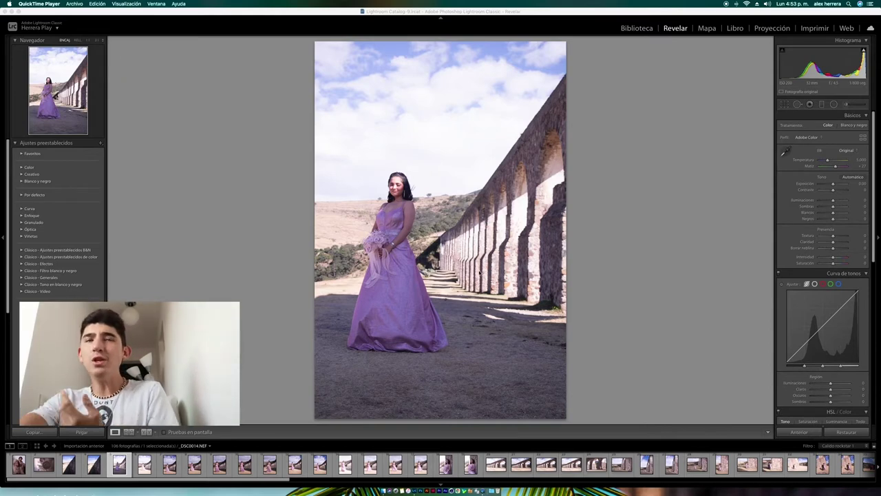
- Select the full-length portrait _DSC0014, warm its white balance and adjust its basic tone values
left_click(92, 470)
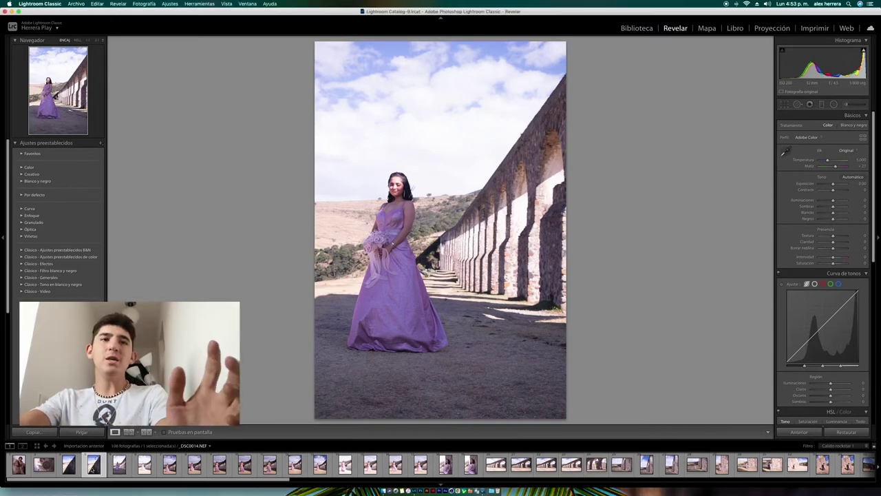
key("Right")
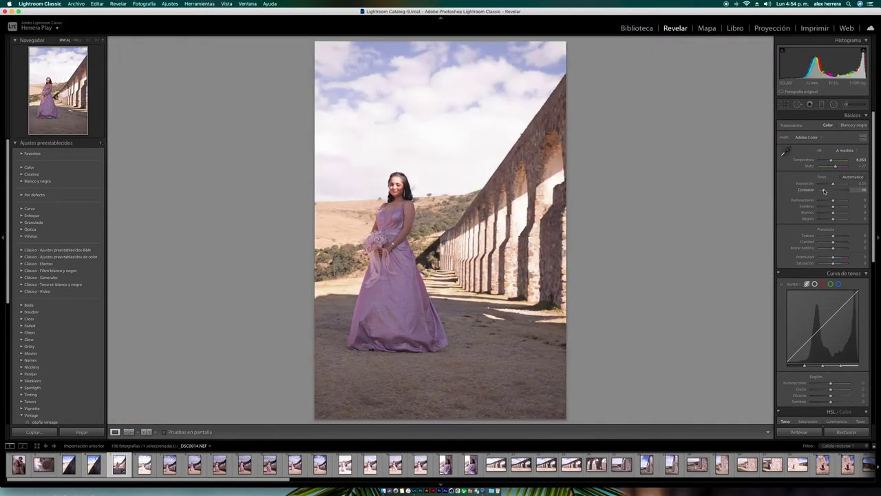
left_click_drag(836, 213, 823, 218)
left_click_drag(831, 159, 832, 159)
- Reshape the tone curve of _DSC0014 and compare the photo before and after the edits
scroll(801, 217, "down", 4)
left_click_drag(801, 216, 801, 227)
left_click_drag(830, 253, 829, 230)
key("y")
scroll(824, 262, "down", 3)
key("y")
- Fine-tune the hues of individual colors in the HSL settings of _DSC0014
left_click(807, 181)
left_click(785, 181)
mouse_move(830, 211)
left_mouse_down()
mouse_move(815, 210)
mouse_move(829, 218)
left_mouse_up()
left_click_drag(831, 223, 830, 224)
- Try a highlight tint with split toning, return the highlight hue to 0 and set the balance to -100
mouse_move(819, 269)
left_mouse_down()
mouse_move(841, 267)
mouse_move(819, 269)
mouse_move(832, 269)
left_mouse_up()
left_click_drag(832, 285, 824, 285)
mouse_move(832, 269)
left_mouse_down()
mouse_move(845, 271)
mouse_move(832, 273)
left_mouse_up()
left_click_drag(819, 308, 818, 308)
left_click_drag(824, 285, 804, 275)
left_click_drag(832, 269, 815, 268)
- Set the red primary's hue to +12 and its saturation to -47 in the camera calibration
left_click_drag(873, 345, 873, 389)
left_click(850, 413)
mouse_move(832, 367)
left_mouse_down()
mouse_move(841, 367)
mouse_move(833, 367)
left_mouse_up()
left_click_drag(832, 373, 834, 373)
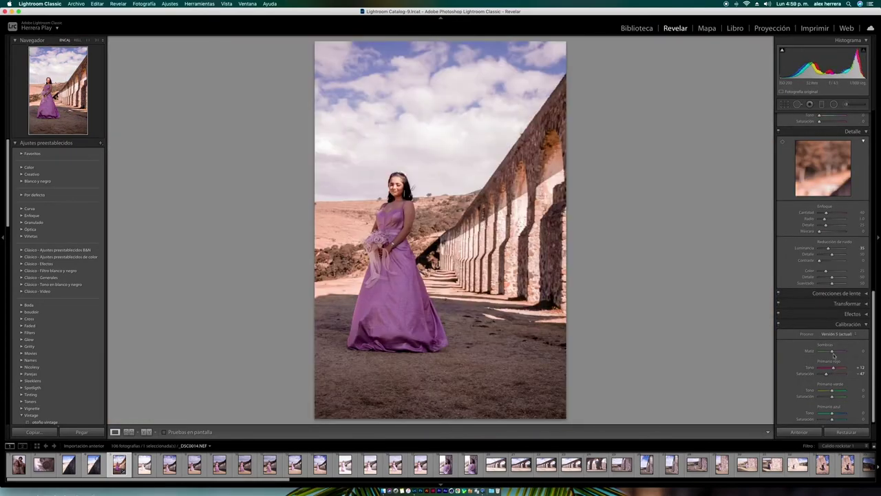
left_click(856, 324)
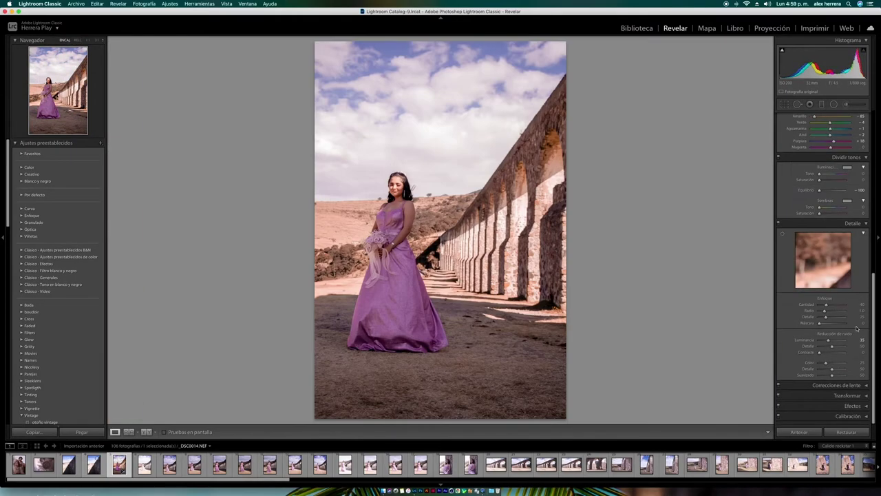
- Move on from _DSC0014 to _DSC0018, lower its highlights to -96 and set dehaze to +40
left_click_drag(873, 329, 873, 167)
left_click(809, 137)
left_click(832, 172)
key("Right")
left_click_drag(833, 200, 819, 200)
mouse_move(832, 247)
left_mouse_down()
mouse_move(841, 248)
mouse_move(835, 257)
left_mouse_up()
- Make small adjustments in the color and detail settings of _DSC0018 and compare the photo before and after
scroll(853, 234, "down", 8)
left_click(855, 223)
scroll(855, 234, "down", 4)
left_click_drag(832, 366, 834, 367)
left_click(861, 373)
scroll(839, 275, "up", 15)
key("y")
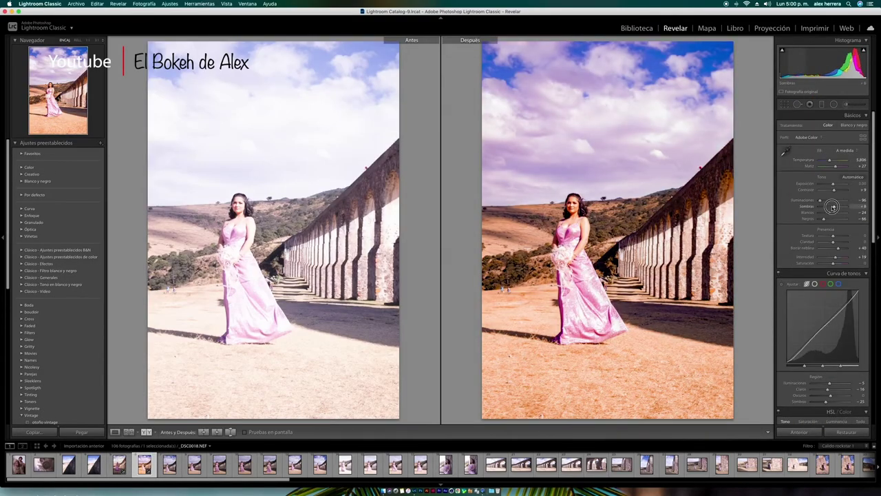
- Rebalance the tone of _DSC0023 with exposure +0.65, contrast -3, reduced highlights and lifted shadows
left_click(852, 177)
left_click_drag(836, 183, 846, 207)
left_click_drag(823, 200, 817, 201)
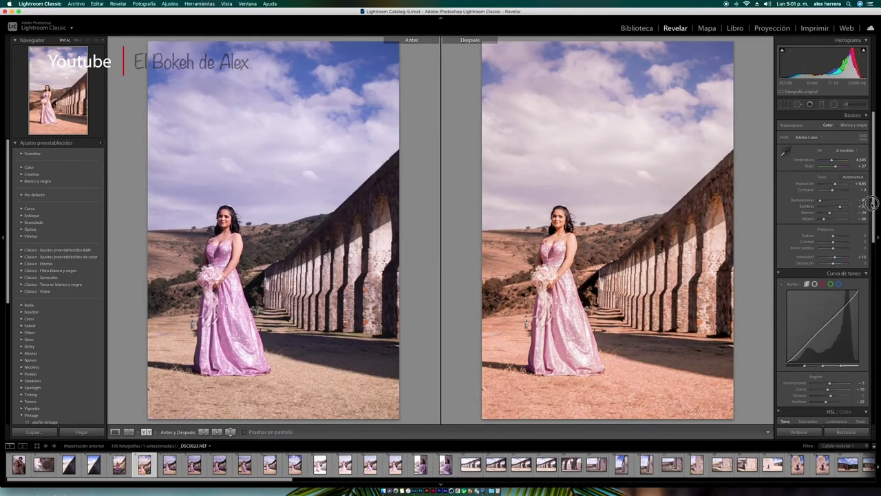
- Cool the temperature of _DSC0023 to 5,839 and shift its green hue in the HSL settings
scroll(817, 251, "down", 5)
left_click_drag(832, 160, 827, 160)
scroll(863, 273, "down", 5)
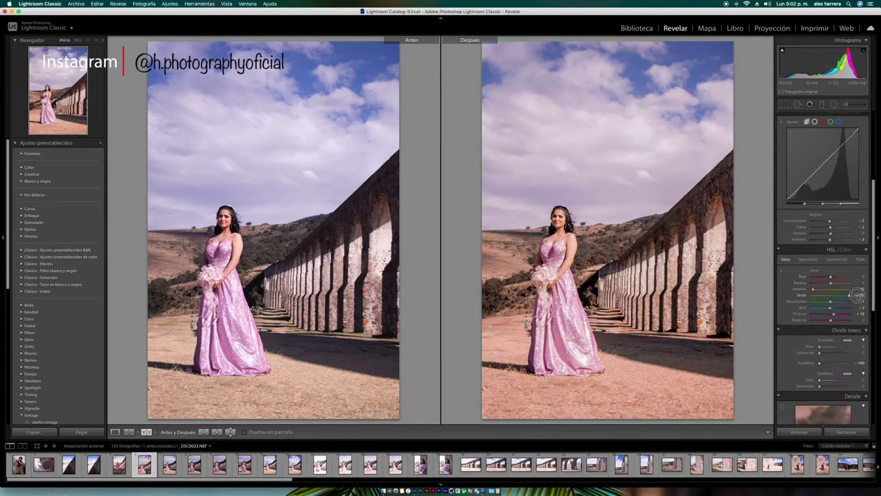
scroll(860, 292, "up", 5)
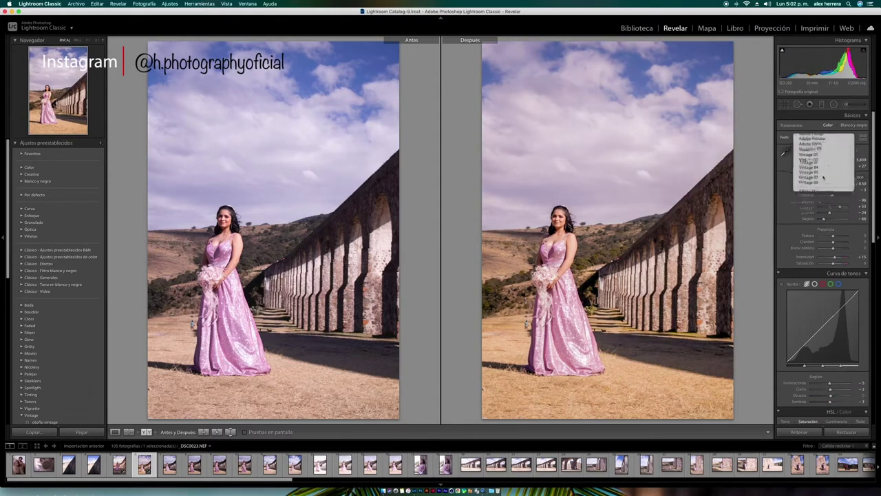
- Try a Vintage profile on _DSC0023 and check its camera calibration
left_click(828, 171)
left_click(811, 134)
left_click(817, 104)
left_click_drag(872, 195, 872, 376)
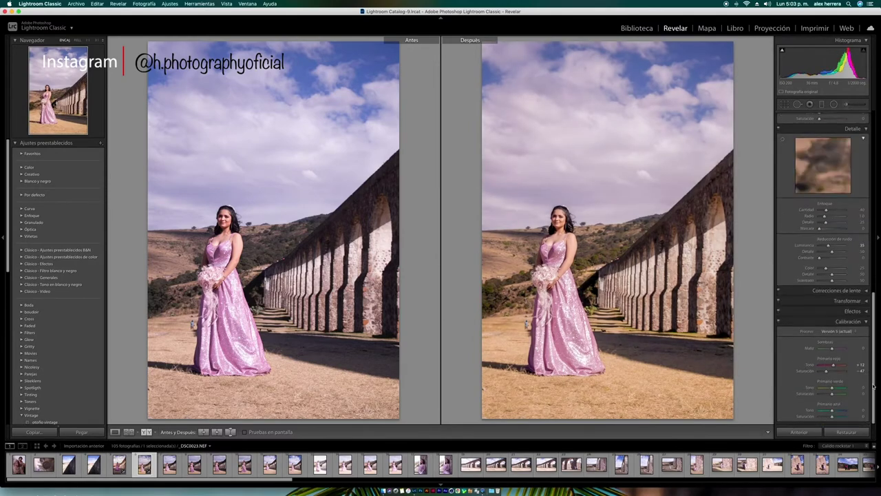
- Raise the HSL saturation of _DSC0023, with yellow at +100 and green at +37, and set the temperature to 5,413
scroll(831, 371, "up", 8)
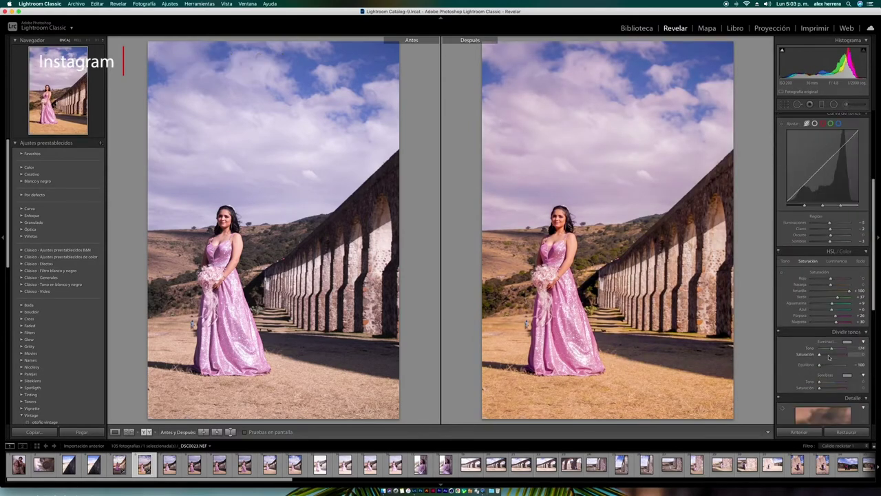
scroll(830, 161, "up", 5)
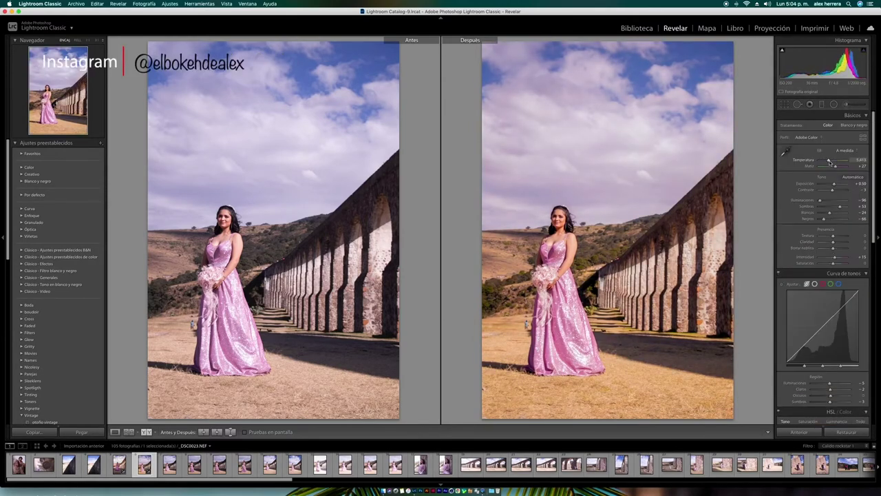
scroll(858, 312, "down", 10)
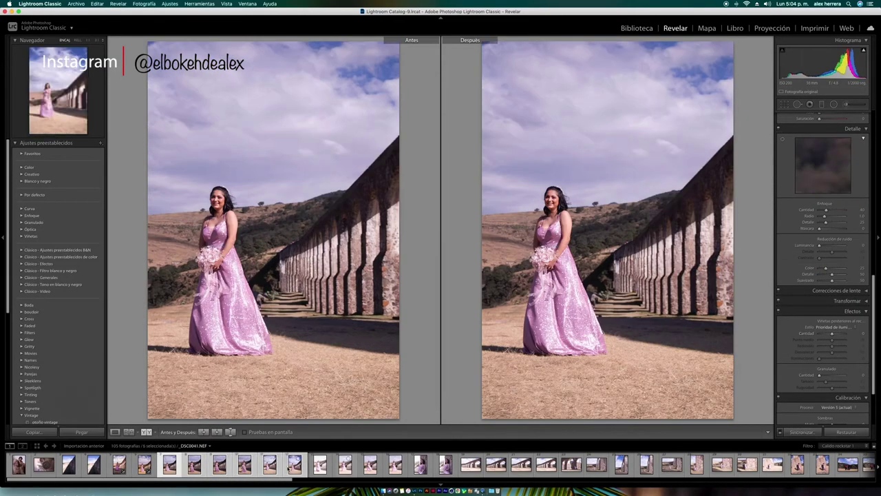
- Apply the develop settings to the selected aqueduct portraits and delete an unwanted photo from disk
right_click(285, 465)
left_click(393, 436)
key("Delete")
left_click(408, 163)
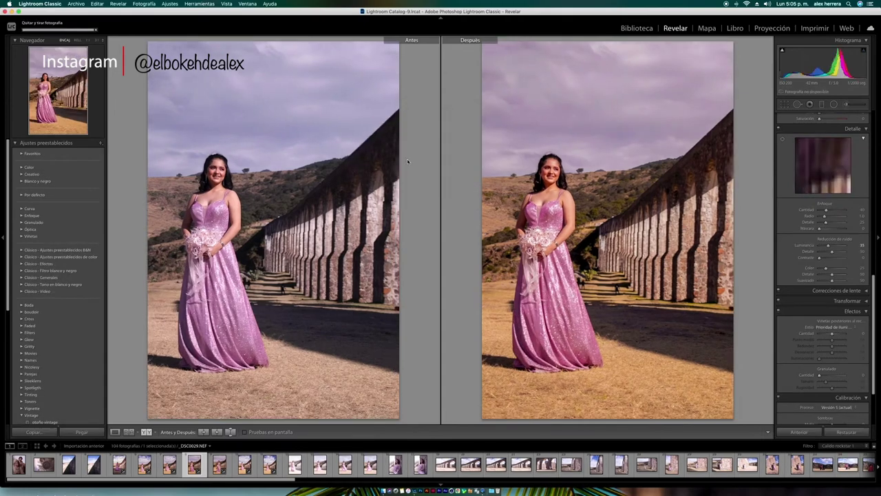
- Move on through the portraits and copy the develop settings of _DSC0222
key("Right")
scroll(863, 201, "up", 5)
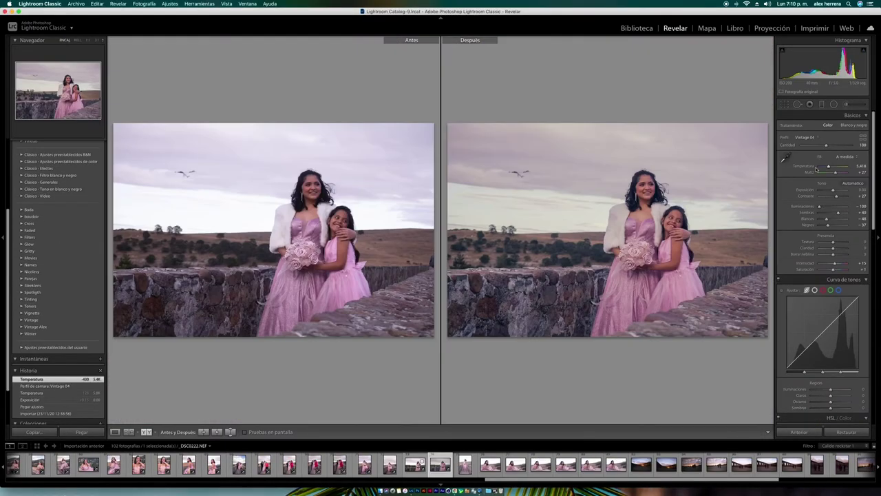
key("ctrl+shift+c")
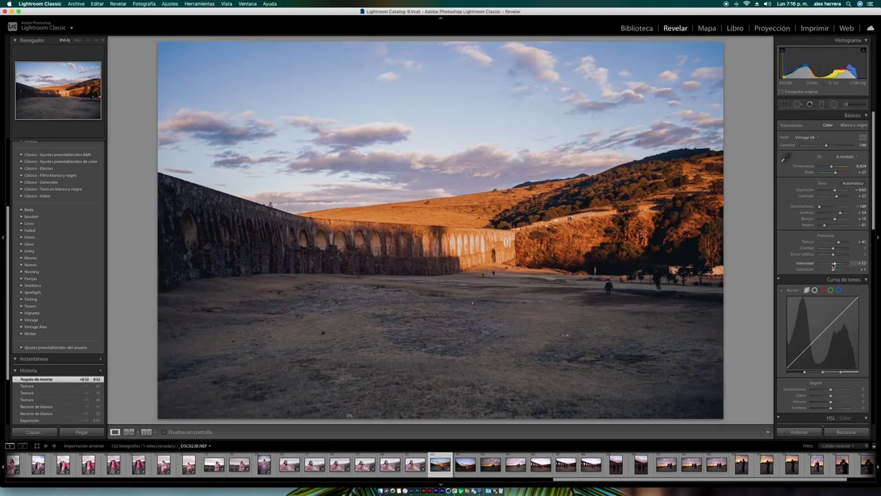
- Warm the temperature of _DSC0238 and brush a local adjustment over its shaded ground with exposure -0.38
left_click_drag(832, 167, 837, 167)
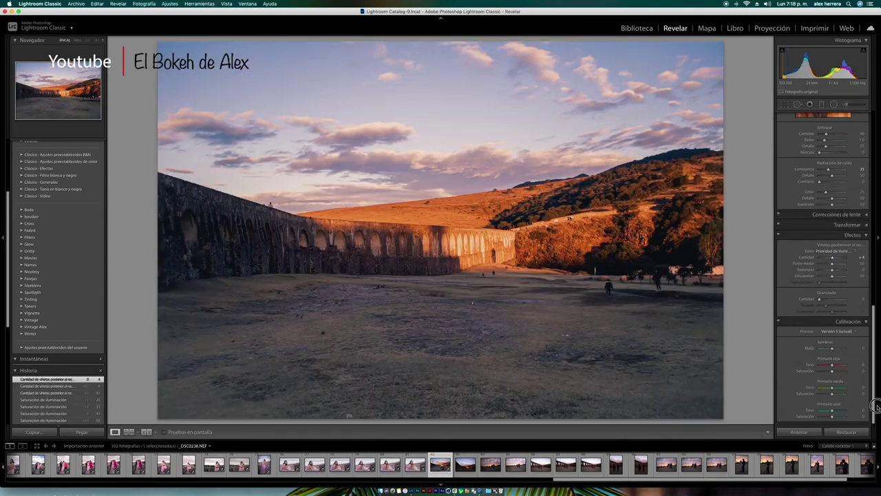
mouse_move(719, 307)
left_mouse_down()
mouse_move(248, 371)
mouse_move(688, 371)
left_mouse_up()
left_click_drag(828, 149, 832, 149)
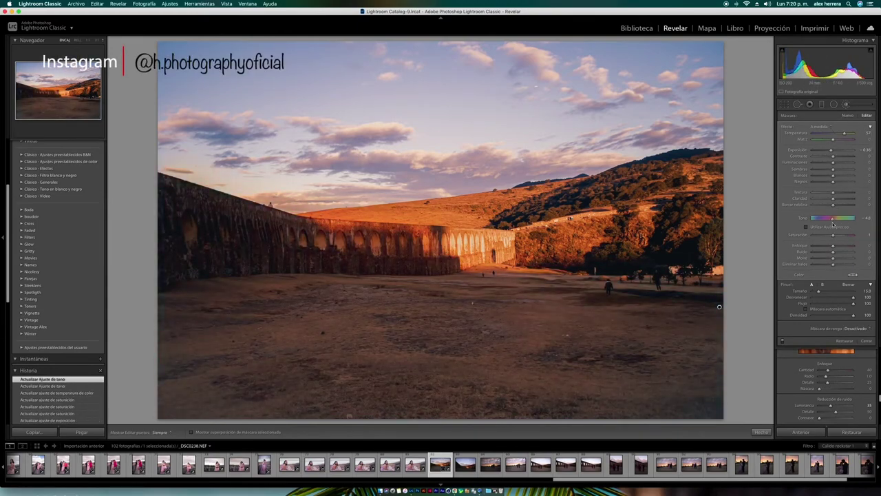
- Paste the settings onto _DSC0241 and brush a local adjustment over the shaded aqueduct and ground with raised saturation
key("Right")
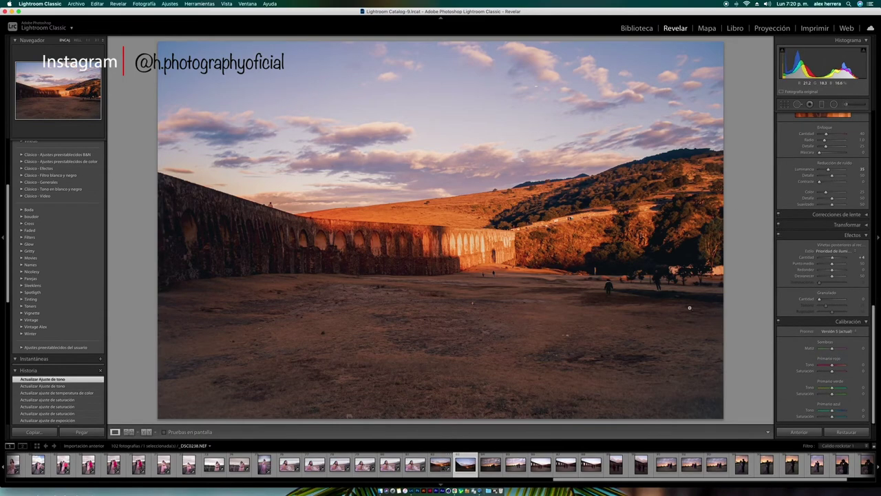
key("super+shift+v")
mouse_move(179, 206)
left_mouse_down()
mouse_move(228, 344)
mouse_move(653, 403)
left_mouse_up()
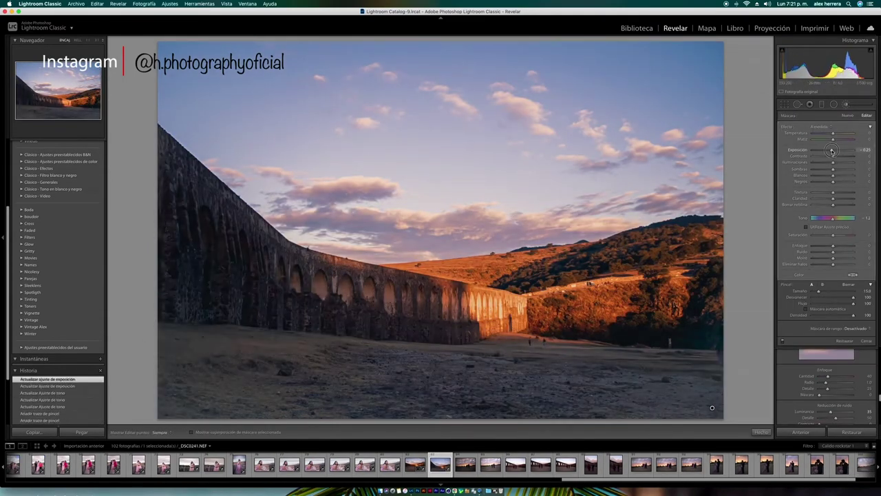
left_click_drag(833, 235, 838, 236)
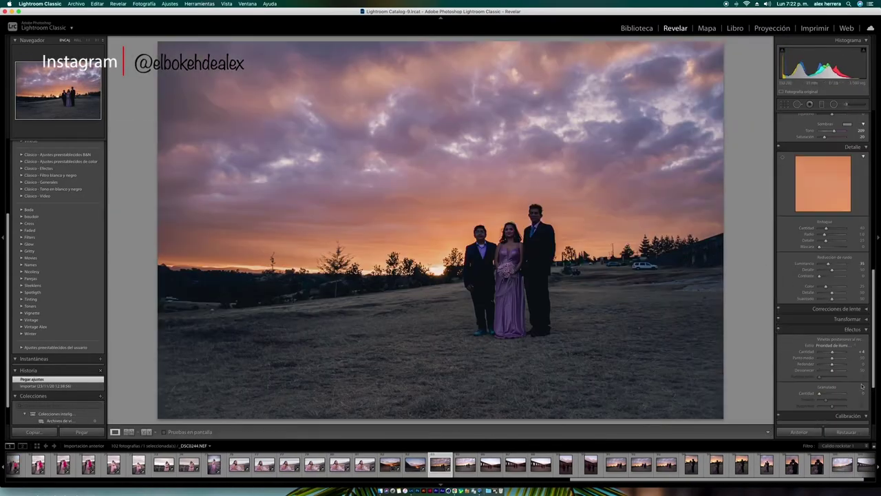
- Fine-tune the tone of _DSC0246 with exposure +0.10, whites -46 and blacks -25
left_click_drag(835, 219, 829, 225)
left_click_drag(834, 189, 826, 225)
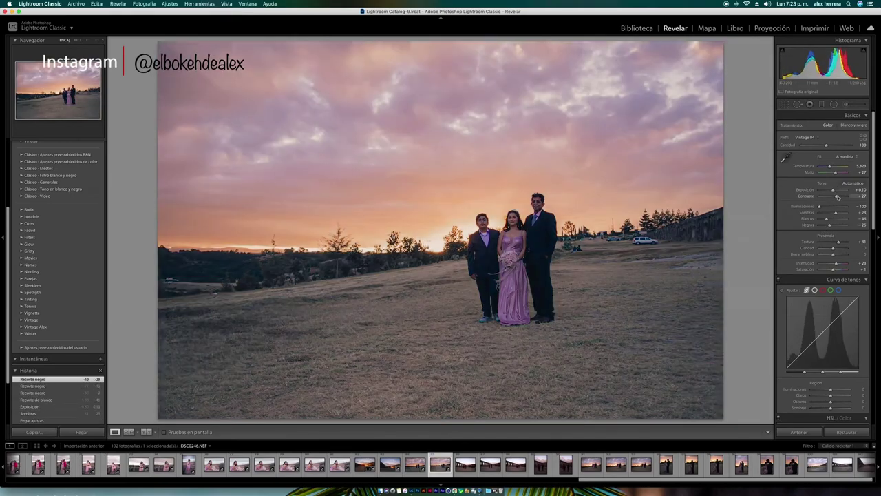
- Try the pasted settings with exposure +0.10 on _DSC0247 and remove that photo from the catalog
key("Right")
key("super+v")
left_click_drag(833, 190, 835, 190)
key("BackSpace")
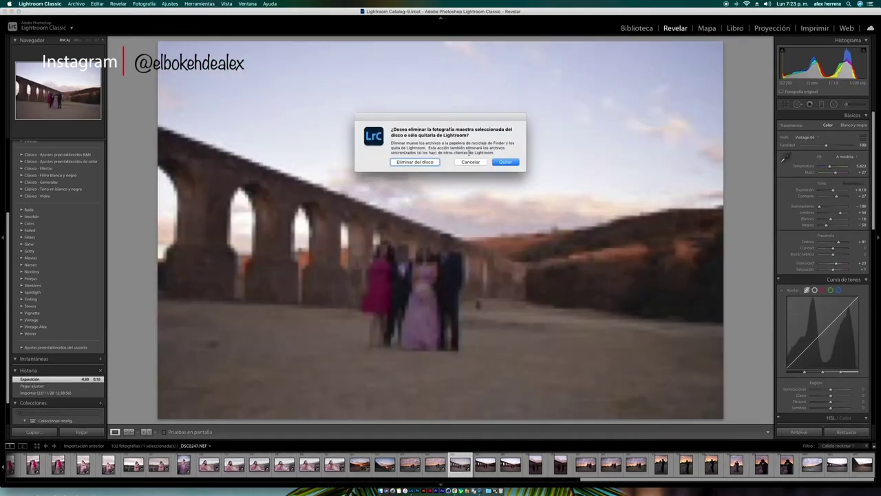
key("Return")
- Paste the settings onto _DSC0250 and crop it tighter, and fine-tune the whites of the group photo _DSC0255
key("super+v")
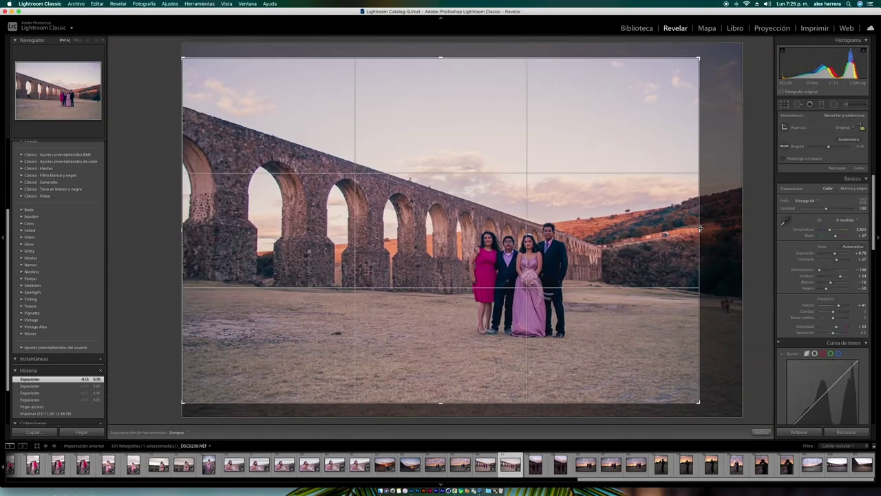
key("Right")
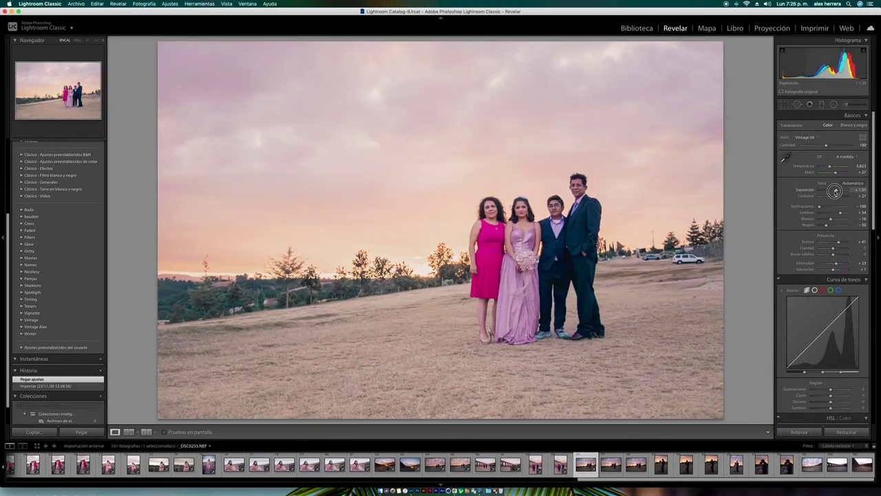
left_click_drag(829, 219, 826, 221)
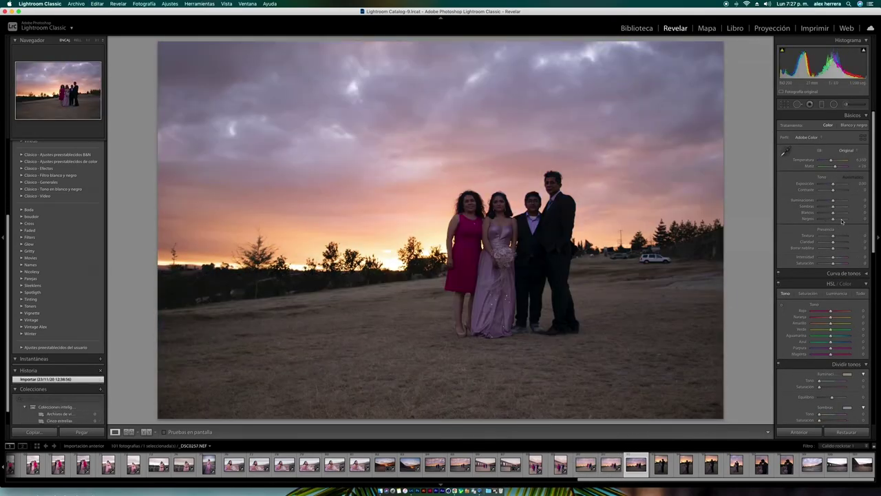
- Brighten the exposure of _DSC0257 and warm the temperature of _DSC0258 in the before and after view
left_click_drag(833, 192, 835, 193)
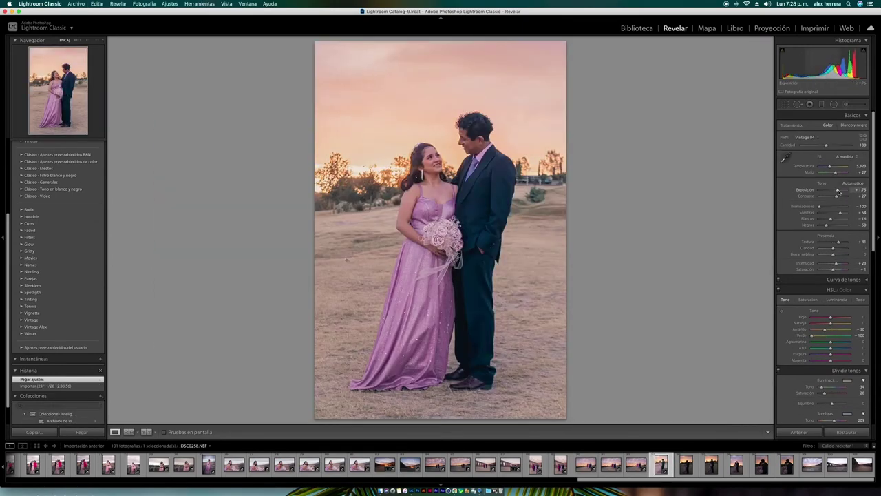
key("y")
left_click_drag(830, 167, 833, 168)
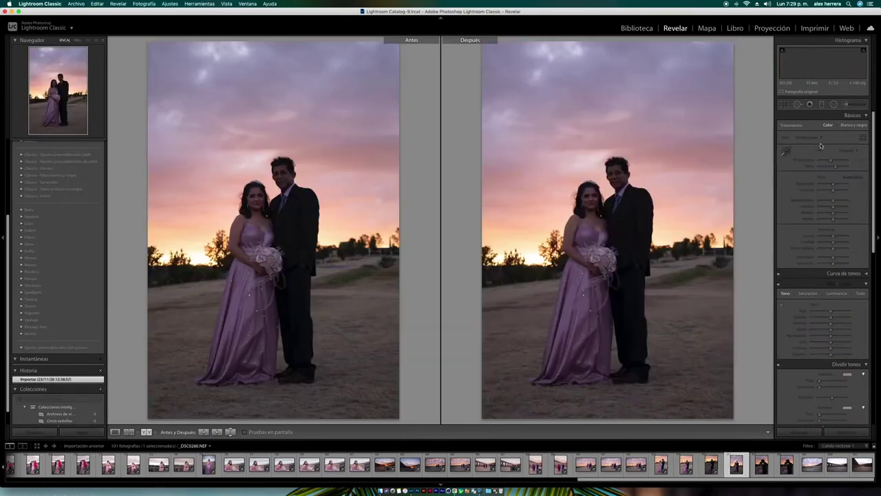
- Paste the settings onto _DSC0260 and adjust its exposure, and compare _DSC0237 before and after
key("super+shift+v")
left_click_drag(839, 192, 835, 193)
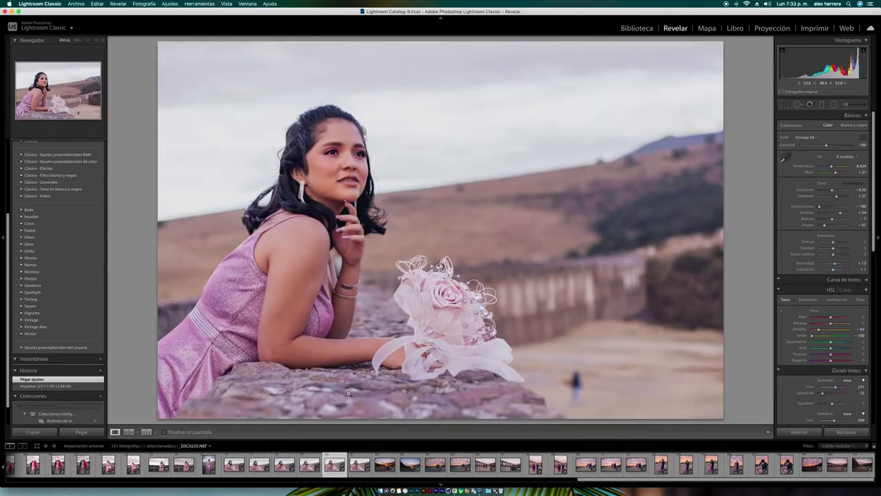
key("y")
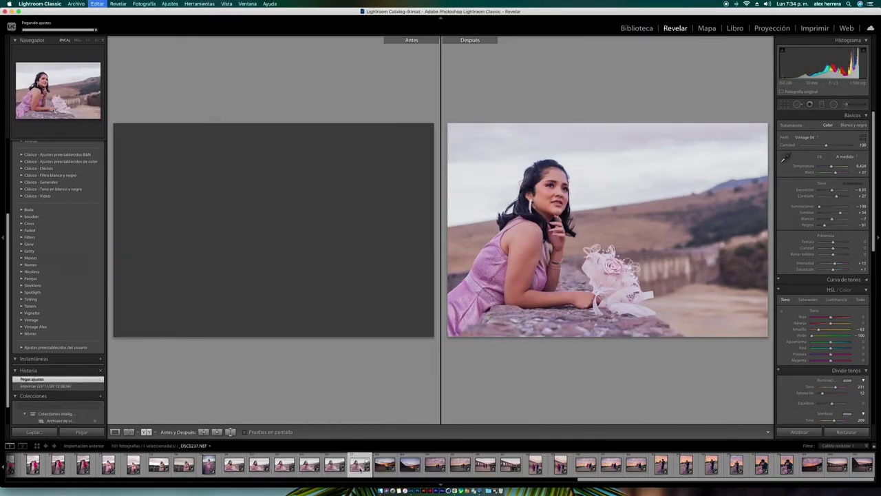